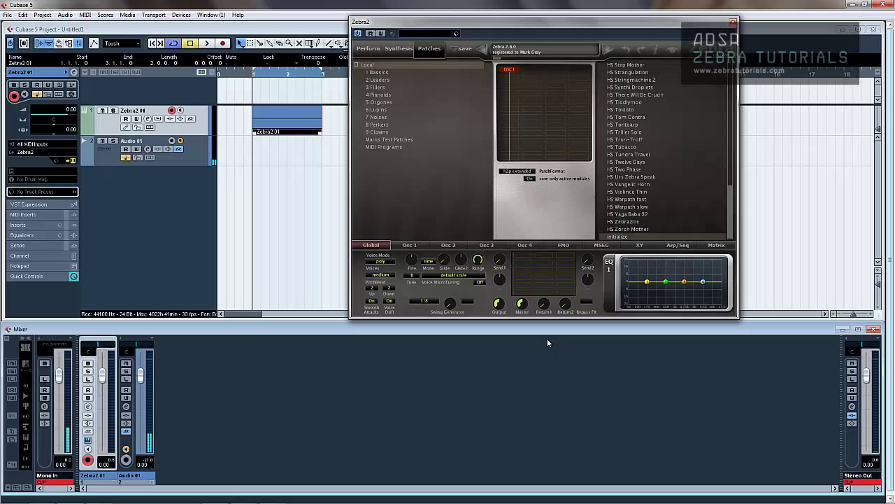
Step: Switch the Zebra2 window from the Patches browser to its Synthesis page
click(399, 49)
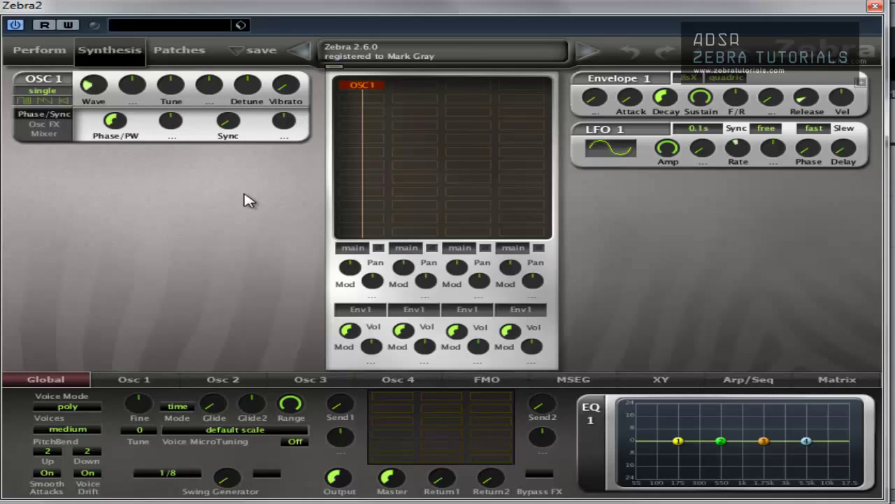
Step: Add VCF1 and FMO1 to the first lane below OSC1
click(369, 97)
click(450, 194)
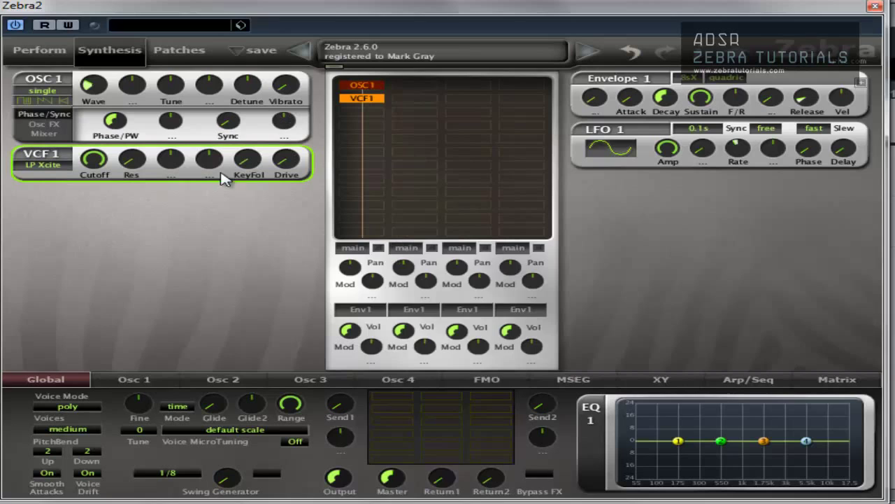
click(362, 156)
click(423, 306)
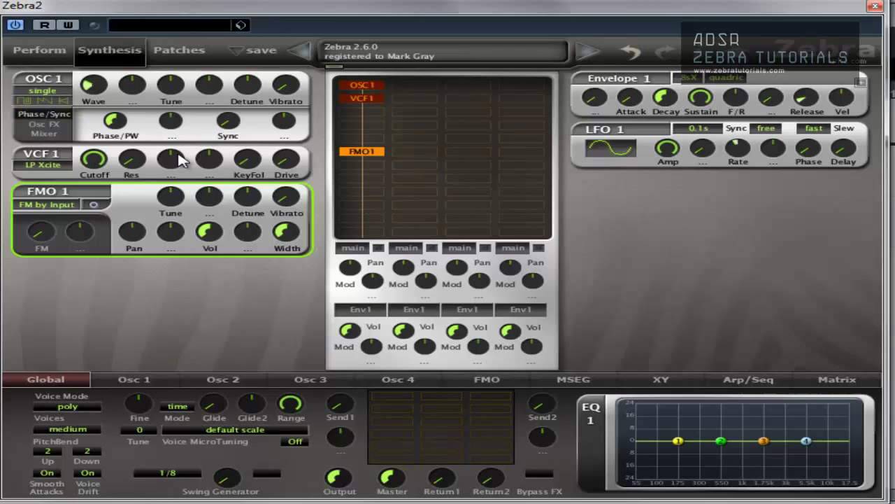
Step: Deactivate VCF1 and FMO1, then reactivate both
double_click(368, 98)
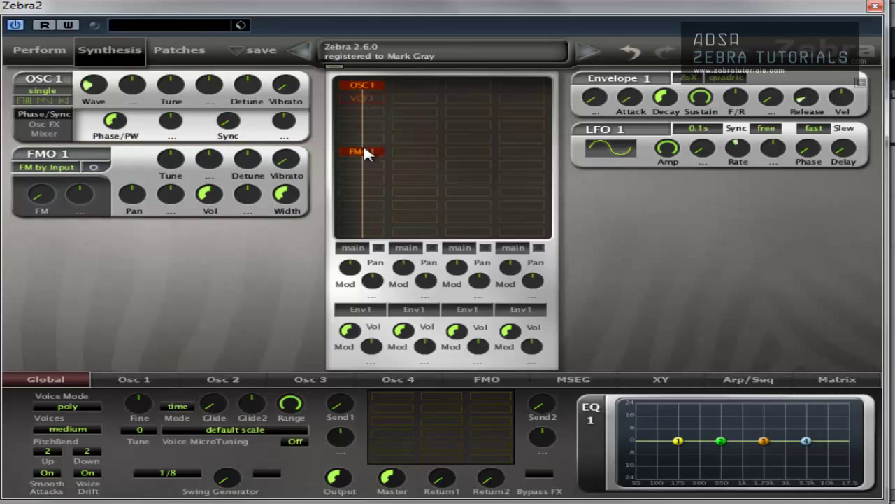
double_click(364, 149)
double_click(372, 98)
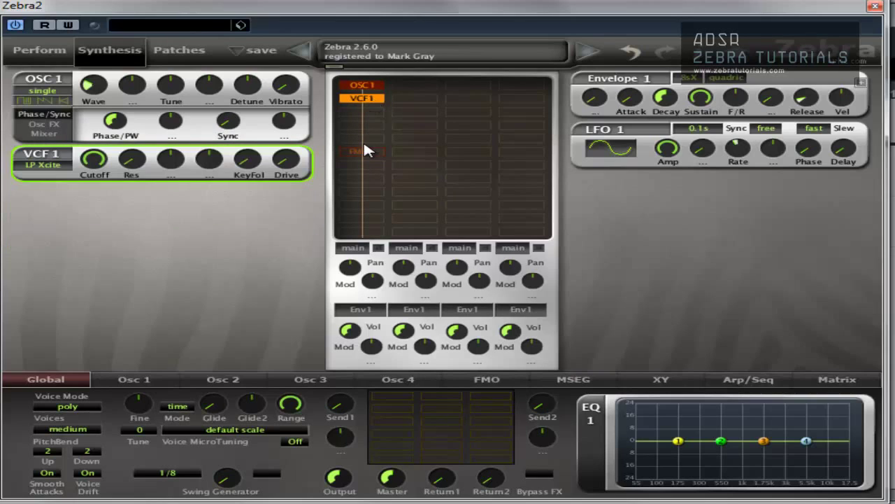
double_click(365, 149)
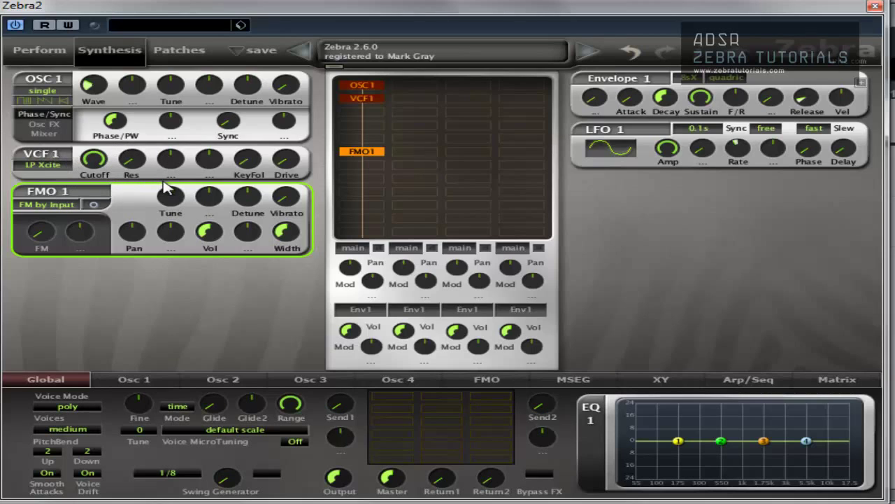
Step: Reorder the module panels to OSC 1, VCF 1, FMO 1
drag(164, 187, 178, 149)
drag(194, 230, 195, 224)
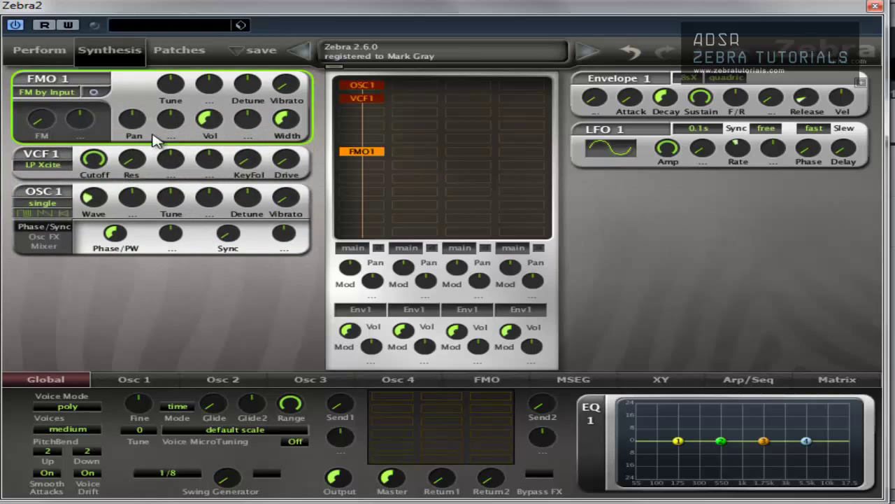
drag(159, 185, 175, 149)
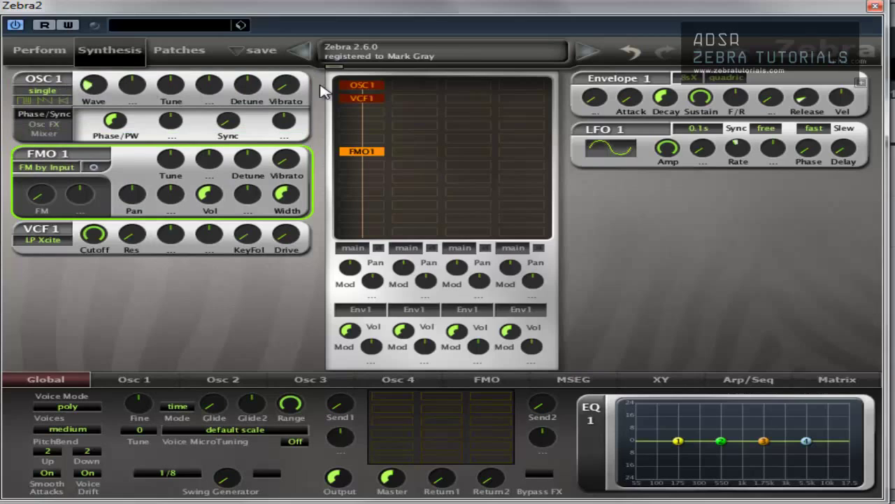
drag(166, 224, 162, 226)
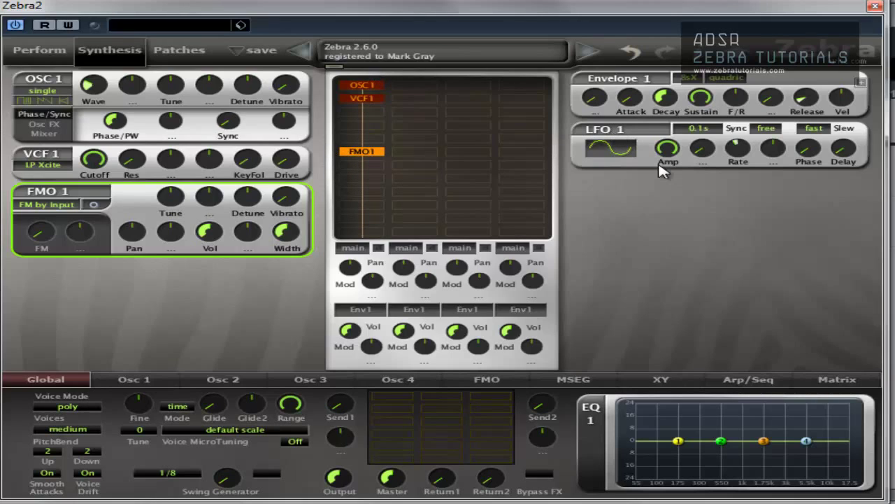
Step: Remove FMO1 and VCF1, leaving only OSC1 in the grid
double_click(362, 151)
right_click(365, 147)
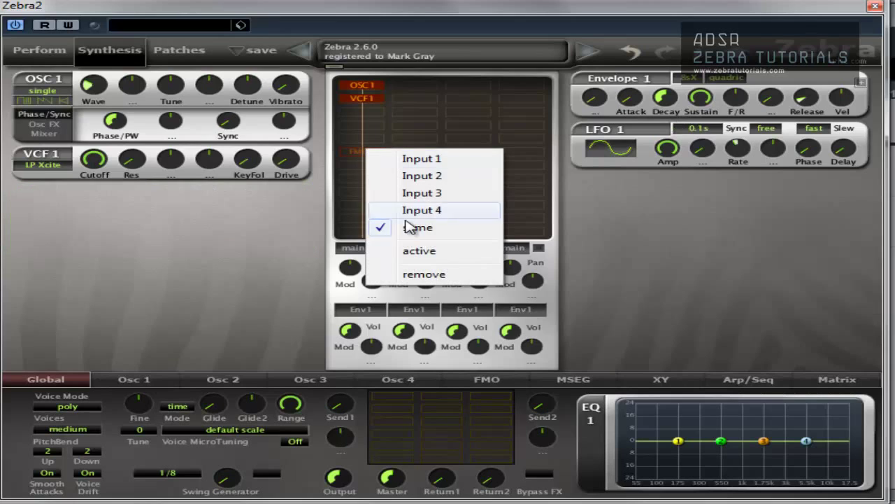
click(424, 274)
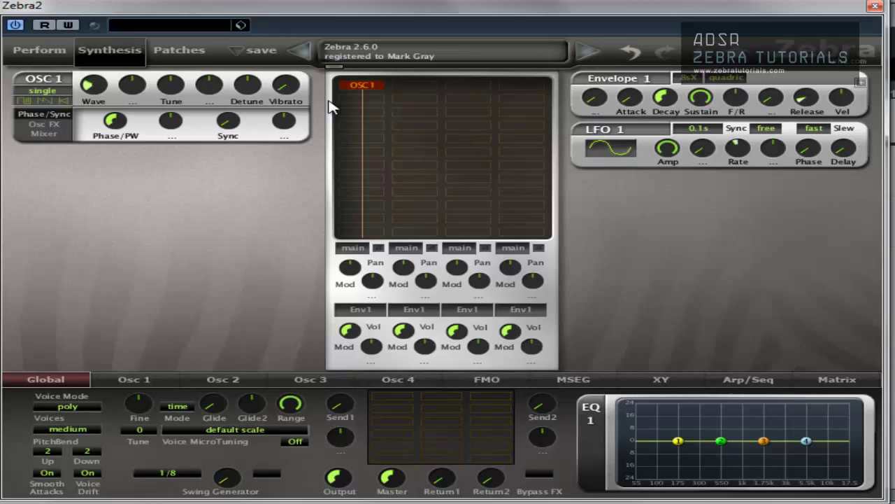
click(359, 99)
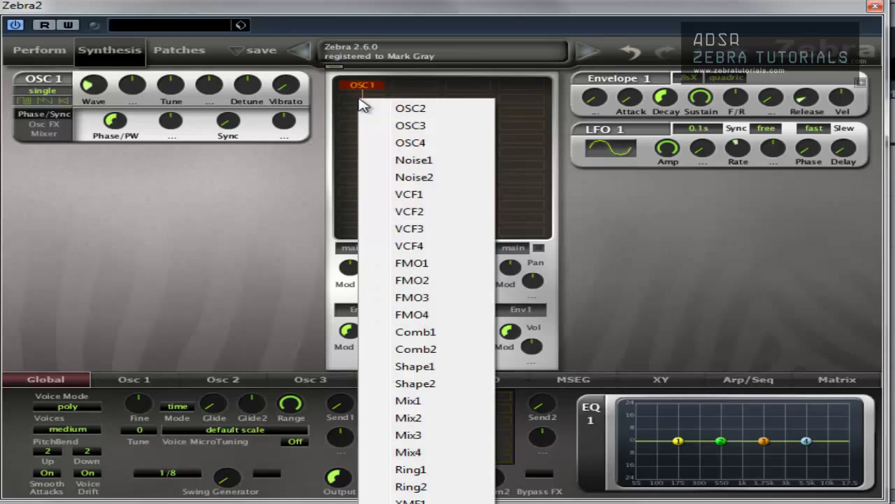
click(187, 195)
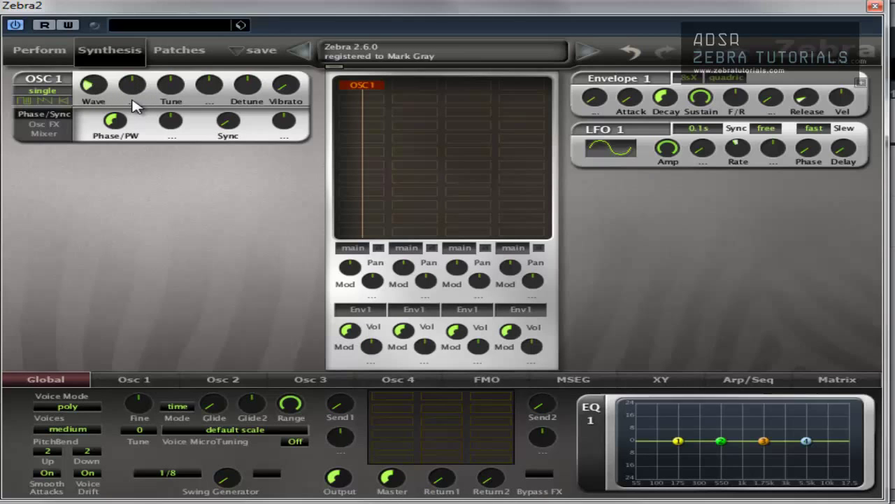
Step: Modulate OSC1's second knob with Env2 and place the Envelope 2 panel above LFO 1
click(137, 85)
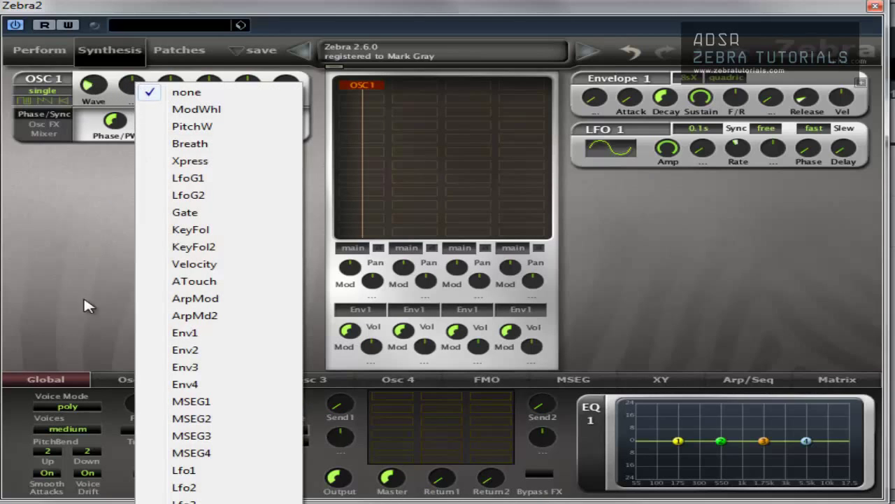
click(185, 350)
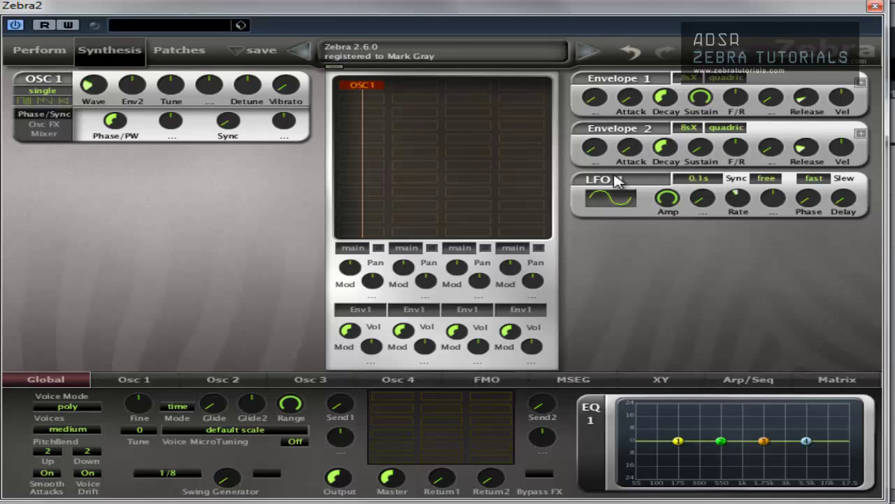
drag(616, 180, 725, 126)
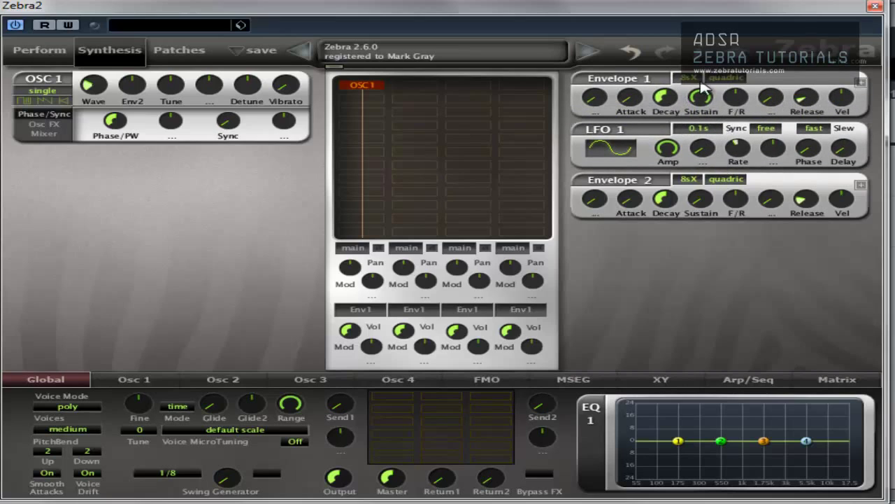
drag(724, 176, 730, 194)
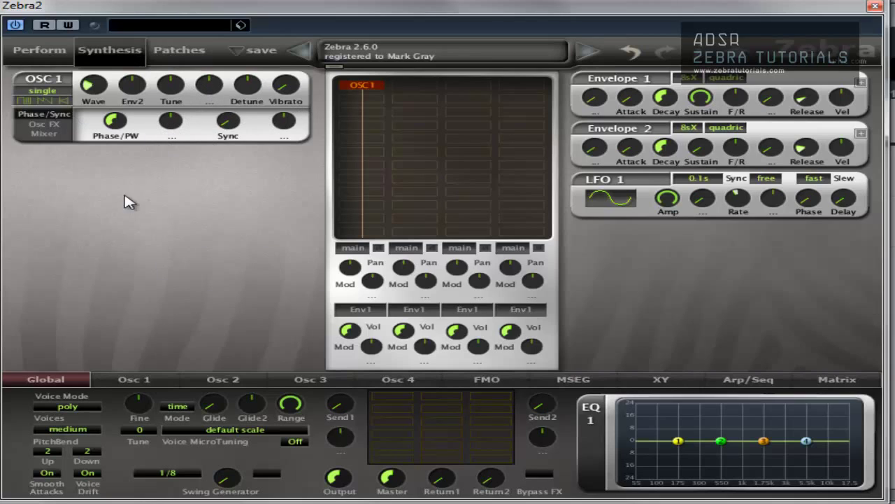
Step: Open the module list for the empty grid slot below OSC1
click(370, 98)
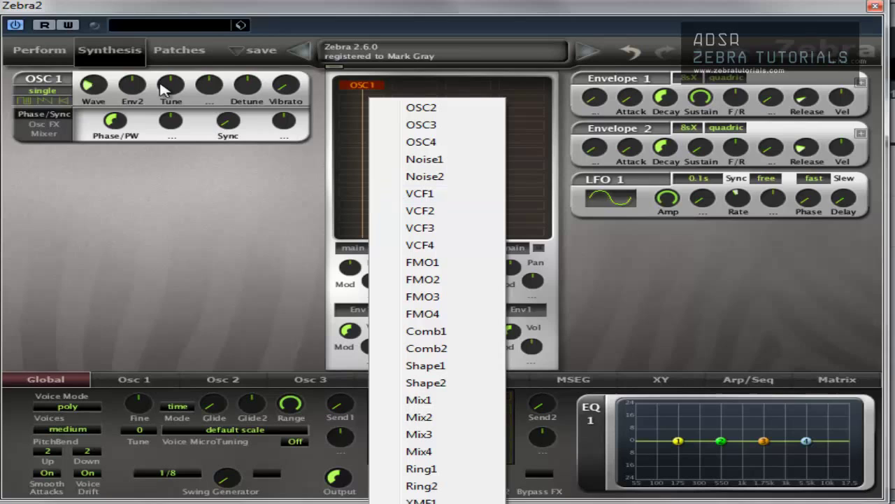
Step: Add VCF1 below OSC1, then remove it again
click(92, 115)
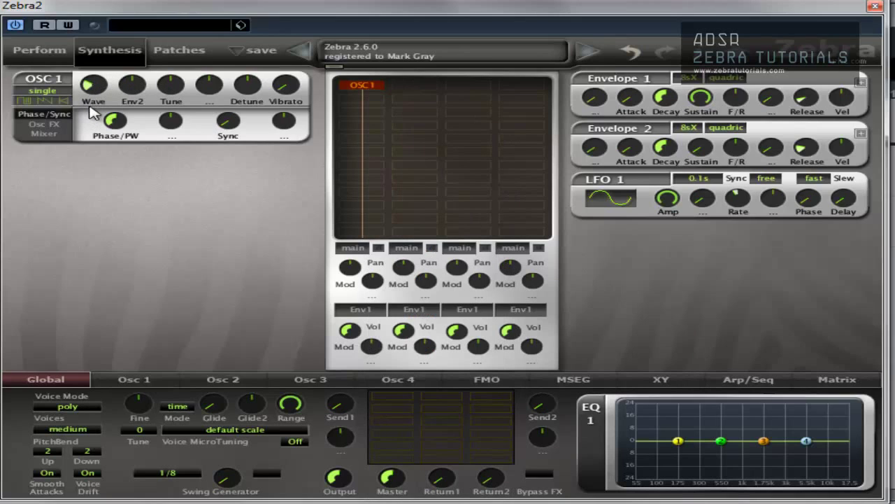
click(360, 112)
click(411, 213)
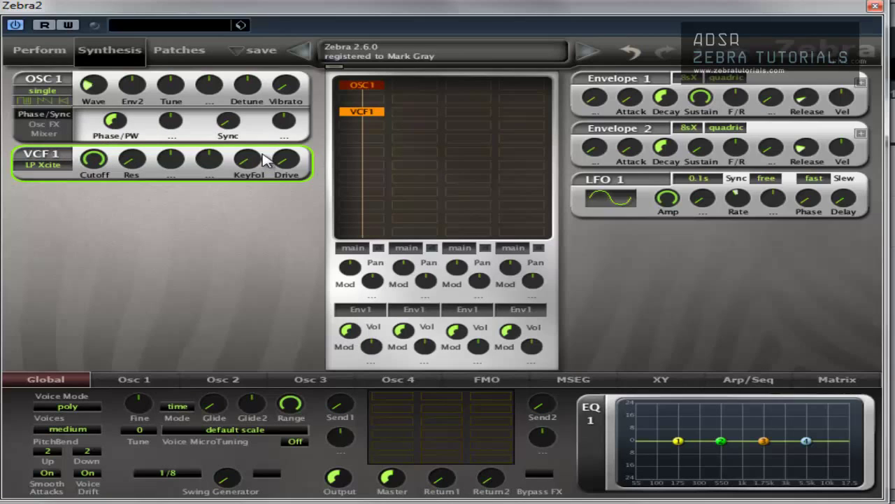
right_click(367, 112)
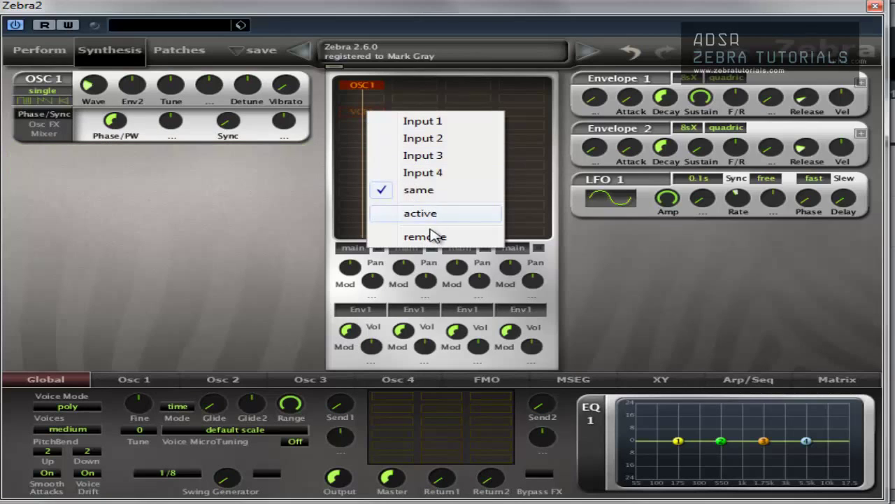
click(428, 237)
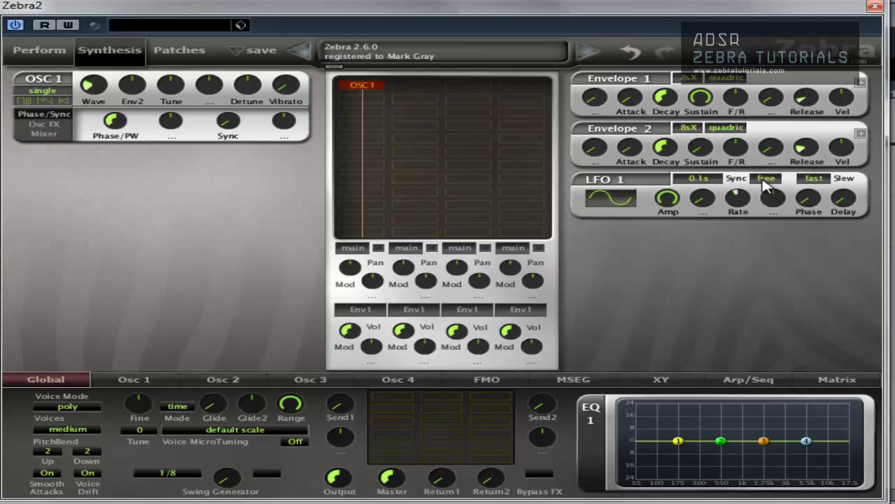
click(416, 107)
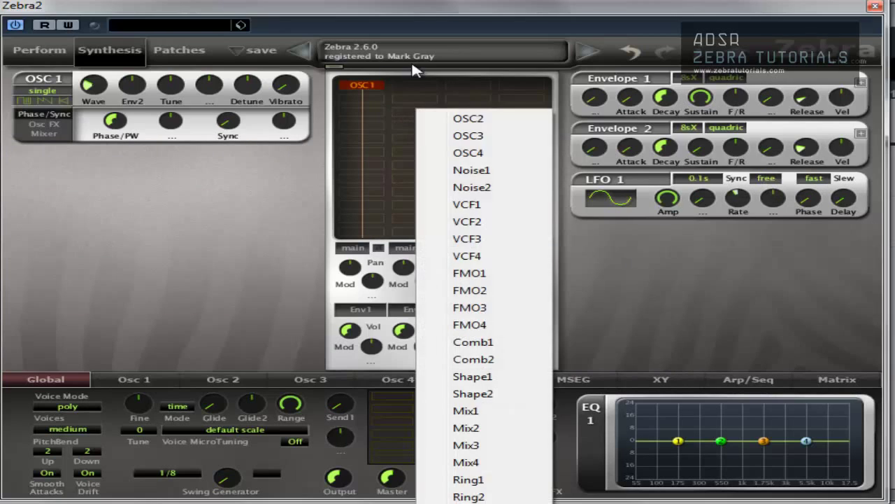
click(328, 120)
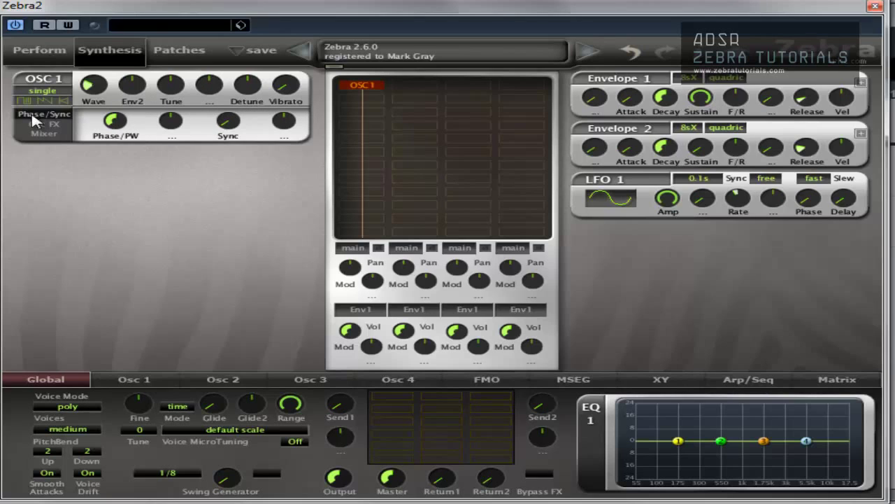
Step: Add Noise1 below OSC1, then add OSC2 and move it into the first lane
click(369, 98)
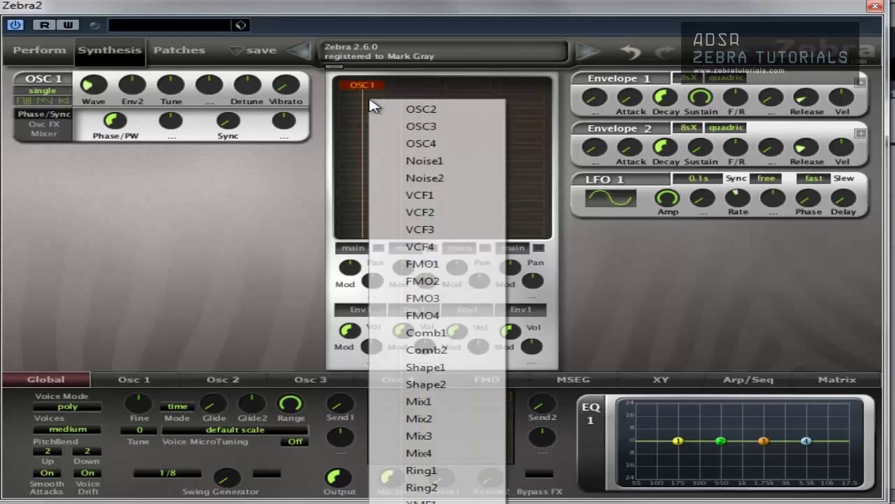
click(410, 162)
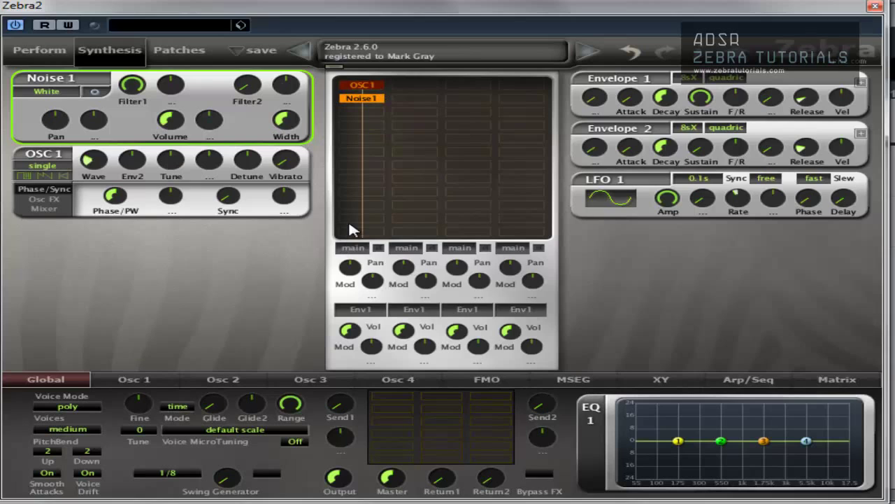
click(412, 111)
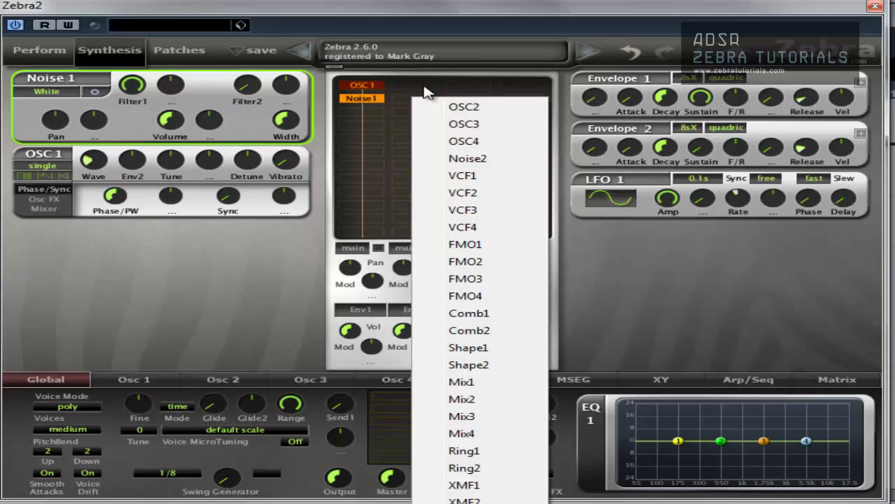
click(371, 164)
click(423, 175)
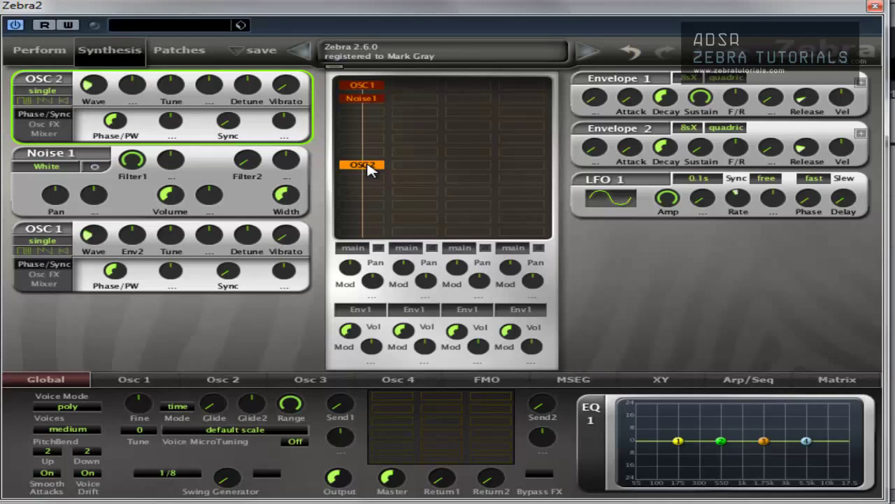
drag(374, 165, 451, 149)
drag(404, 114, 381, 129)
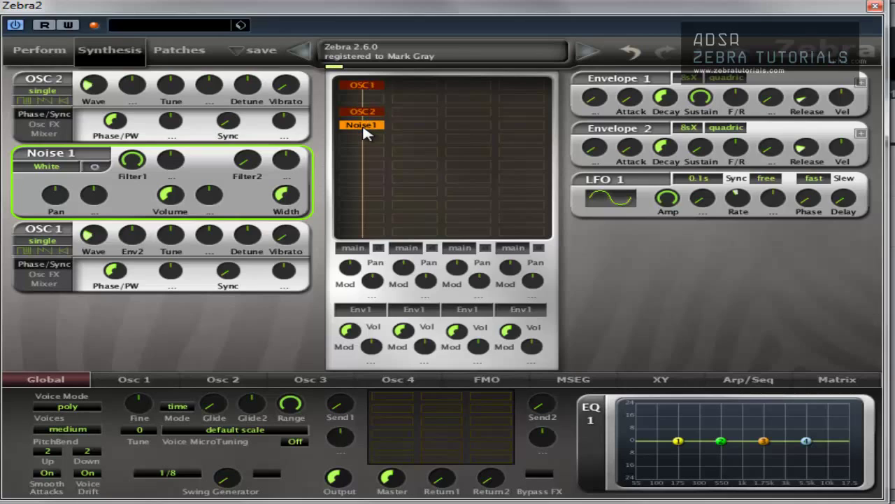
Step: Remove Noise1, toggle OSC2 inactive and active, then remove and restore OSC2
double_click(362, 125)
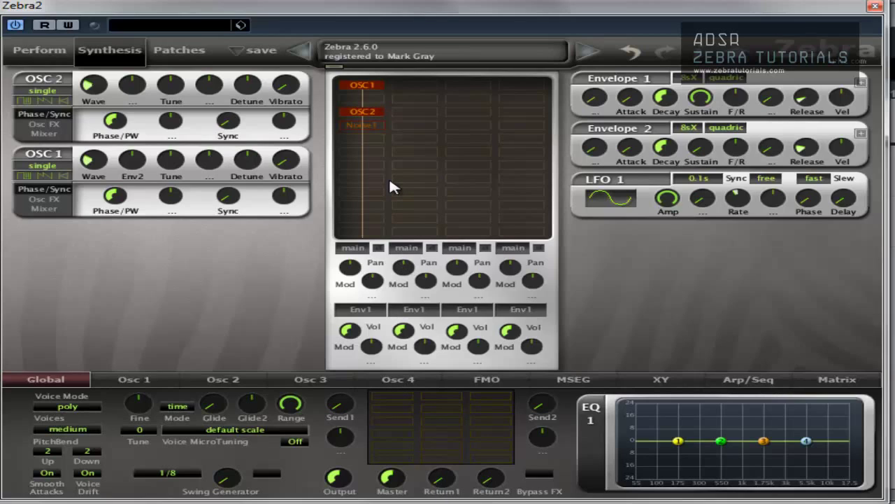
right_click(364, 114)
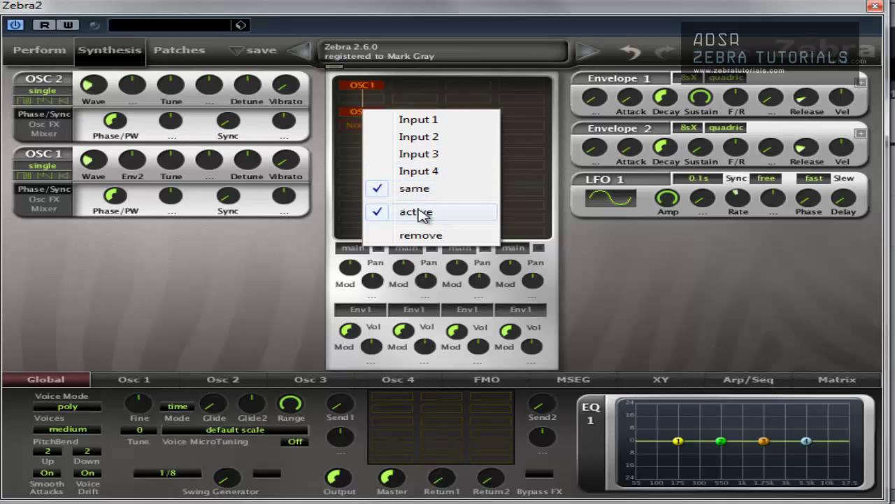
click(417, 211)
right_click(380, 111)
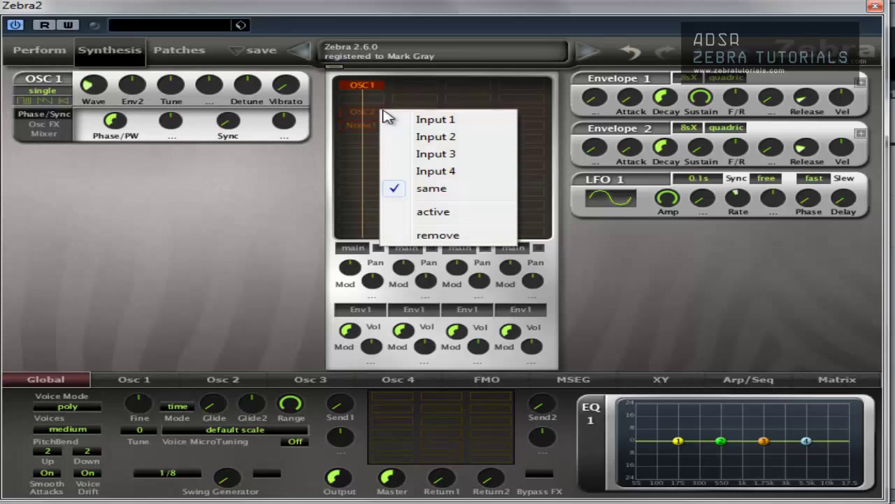
click(418, 212)
right_click(378, 115)
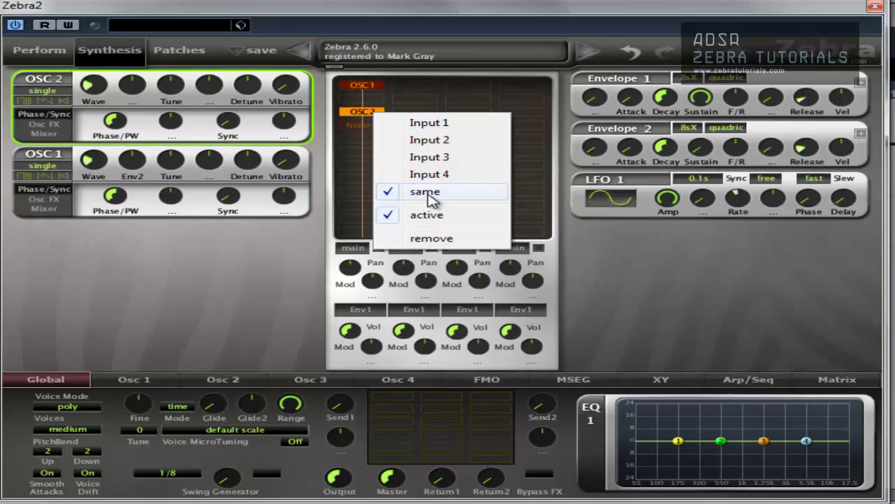
click(430, 242)
right_click(375, 126)
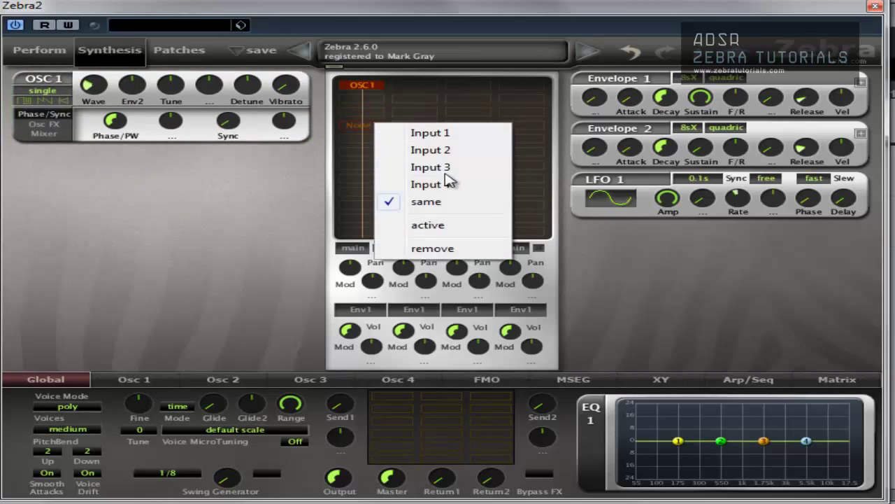
click(418, 226)
Step: Switch back and forth between the OSC1 and OSC2 panels
click(363, 84)
click(361, 111)
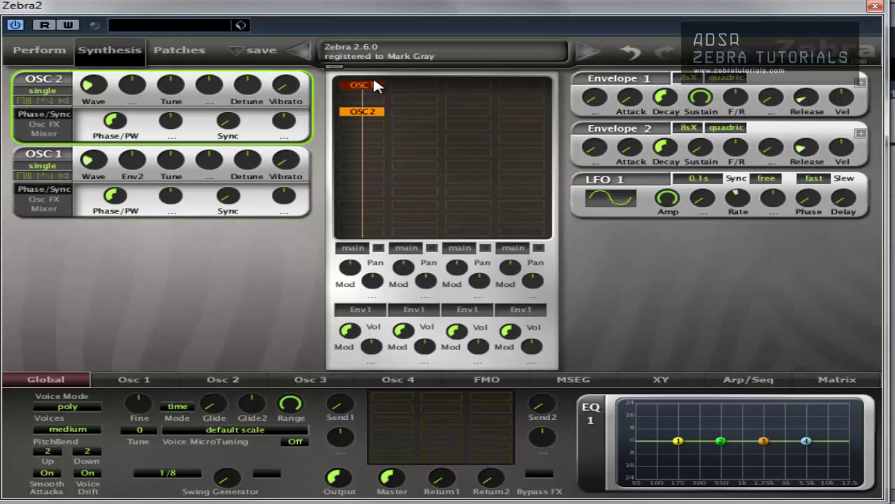
click(371, 84)
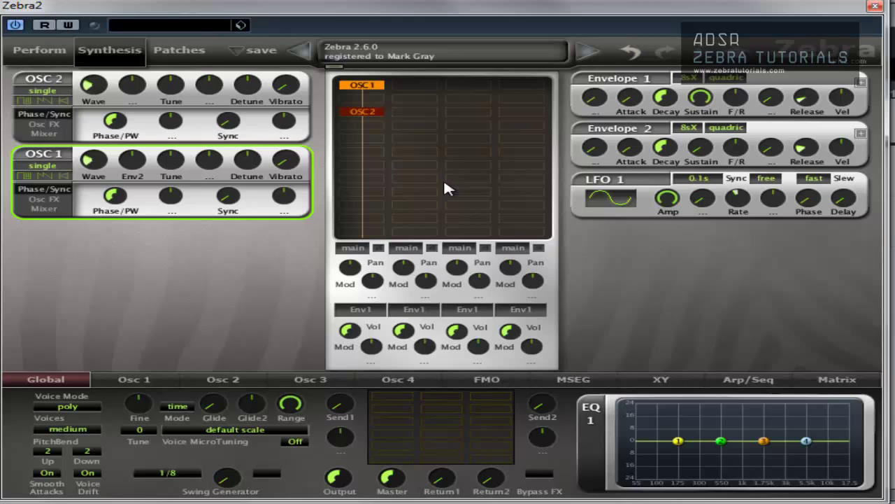
click(357, 110)
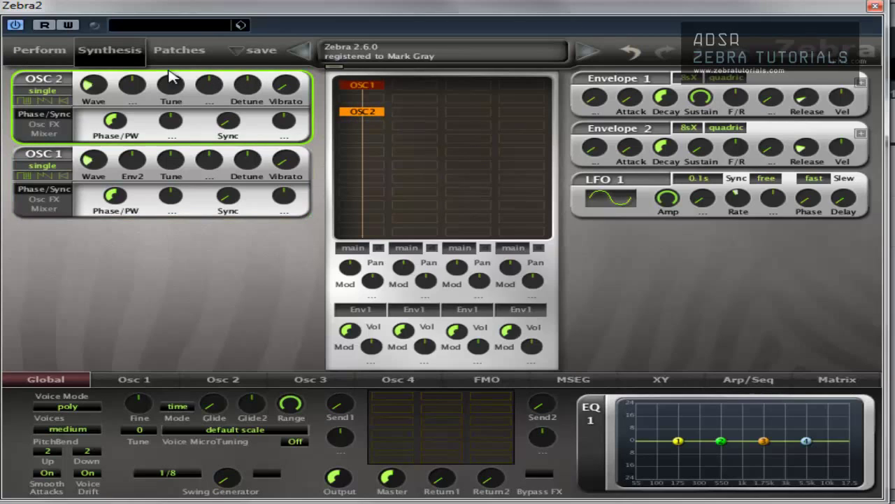
click(361, 83)
click(366, 113)
Step: Delete OSC2, then insert OSC2 and OSC3 below OSC1 in the first lane
key(Delete)
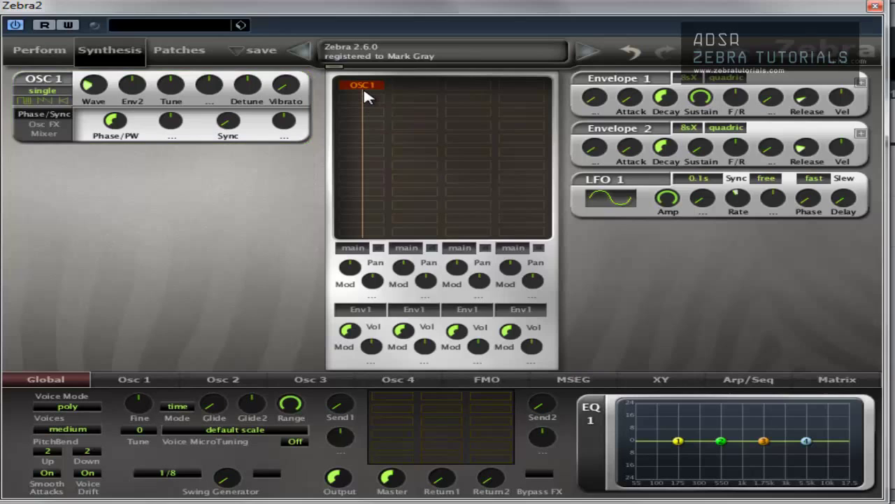
click(362, 113)
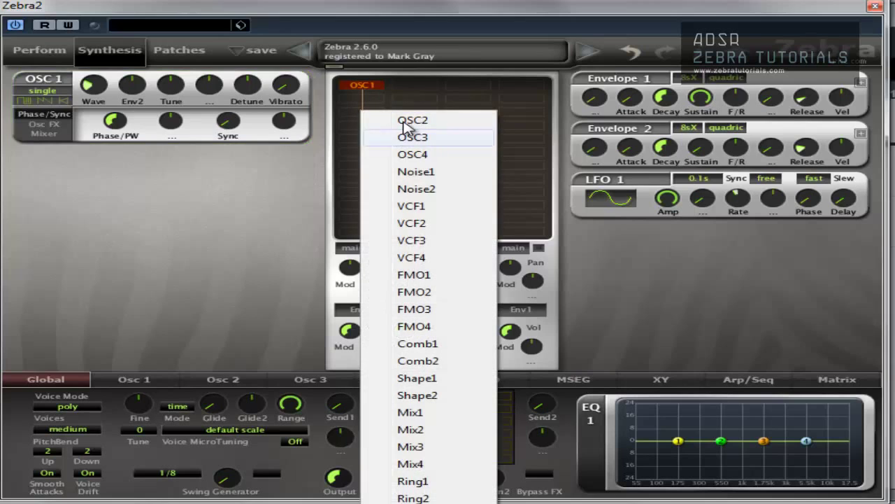
click(403, 119)
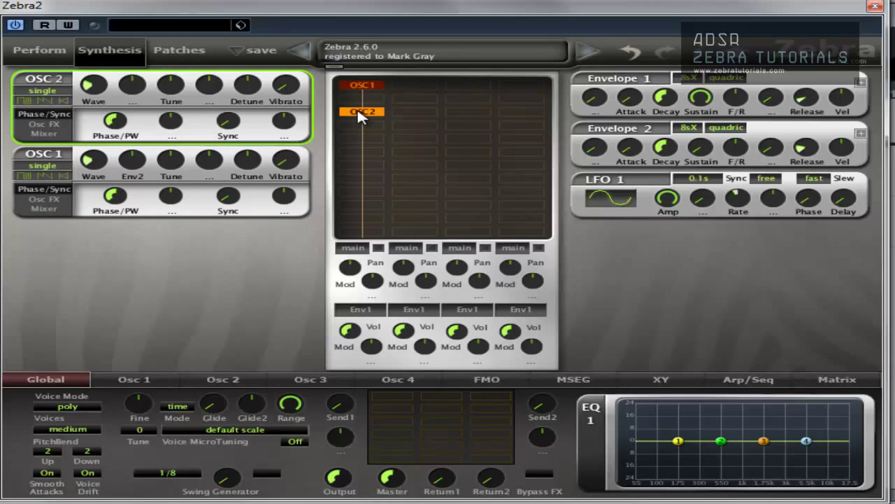
click(363, 159)
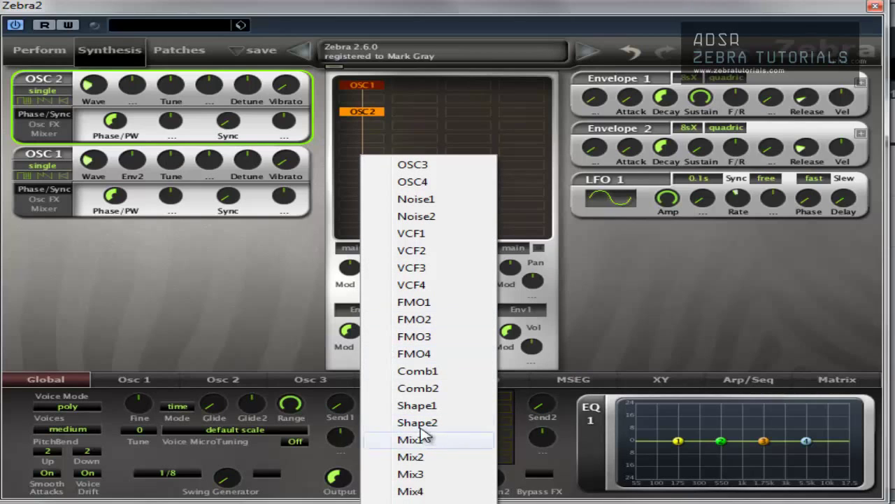
click(397, 164)
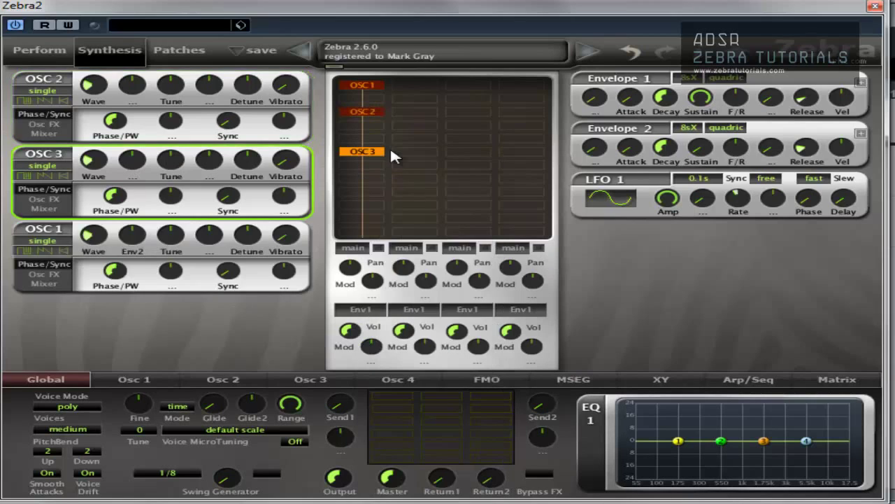
click(366, 83)
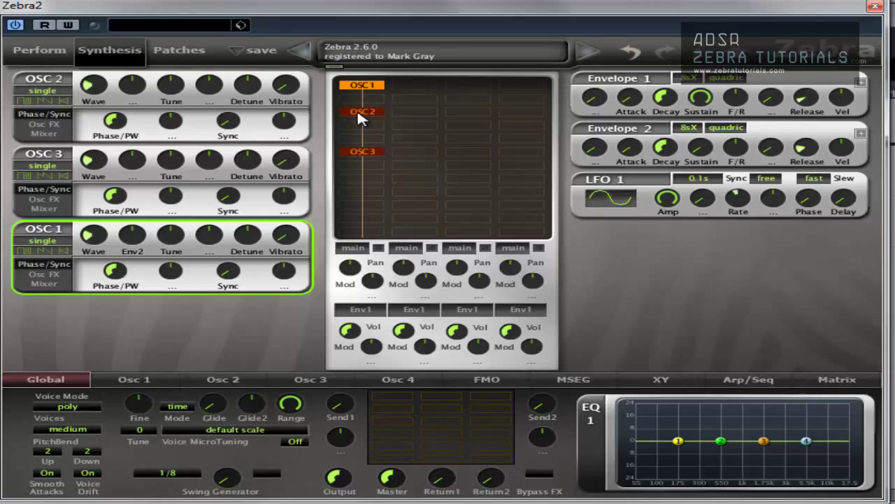
Step: Insert FMO1 below OSC3, try FM self (+), return to FM by Input, and deactivate it
click(362, 184)
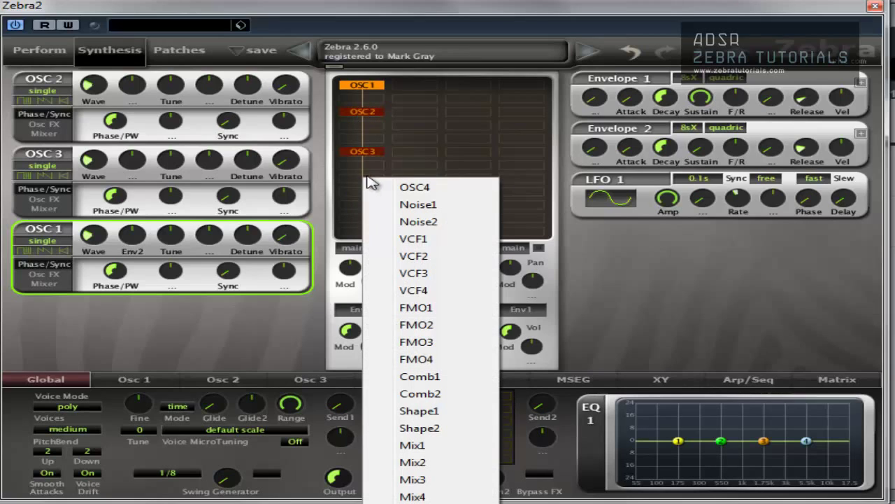
click(443, 307)
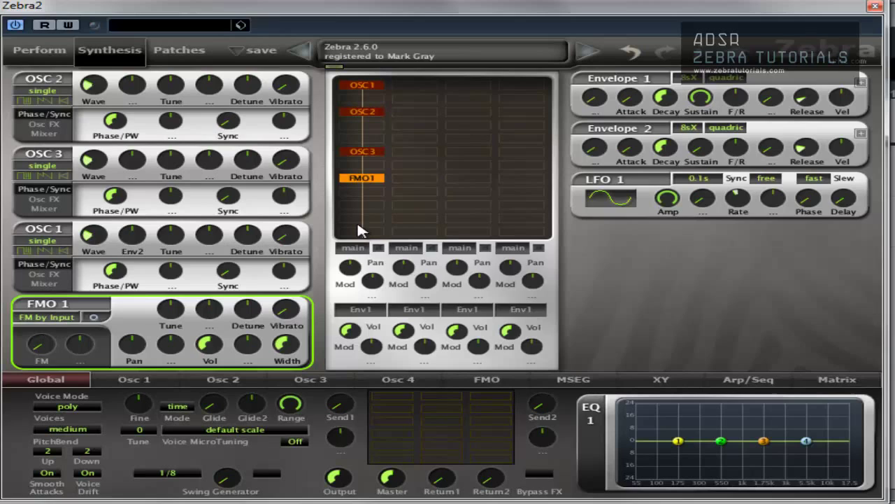
click(42, 317)
click(75, 346)
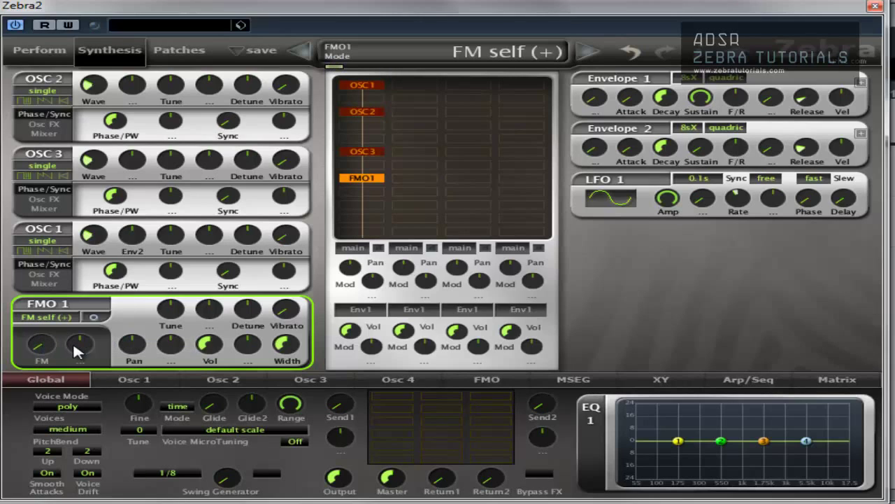
click(63, 317)
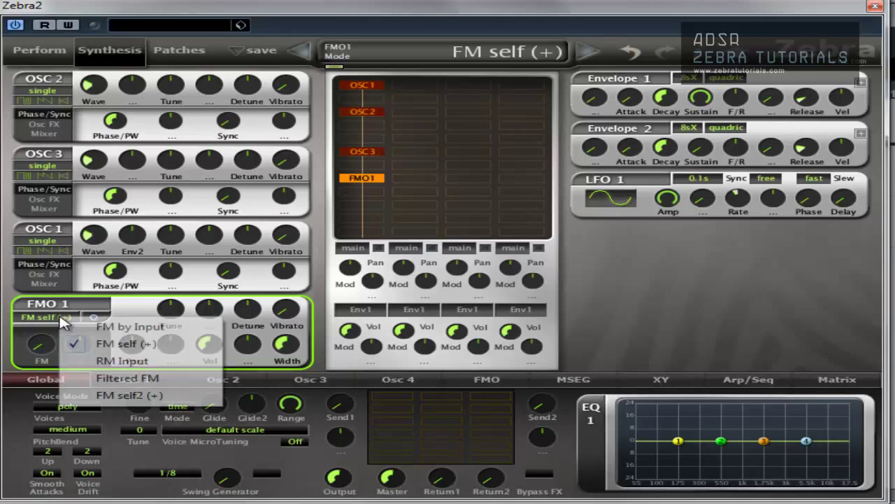
click(126, 327)
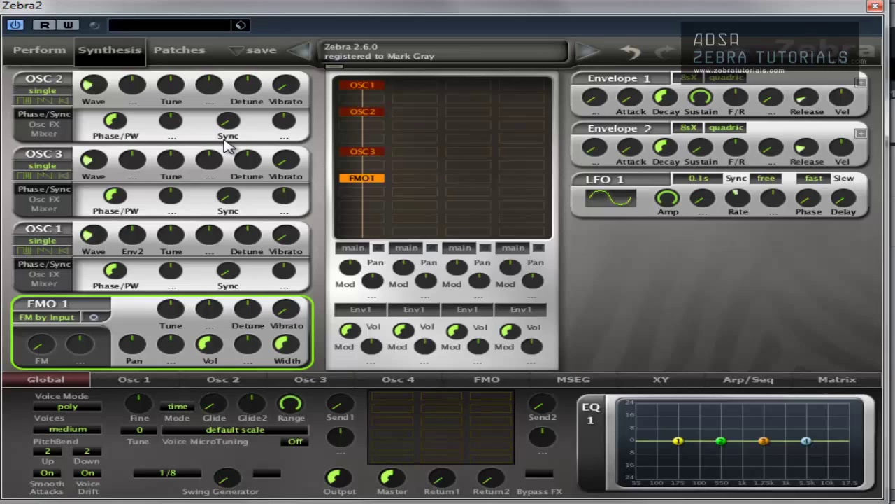
double_click(369, 181)
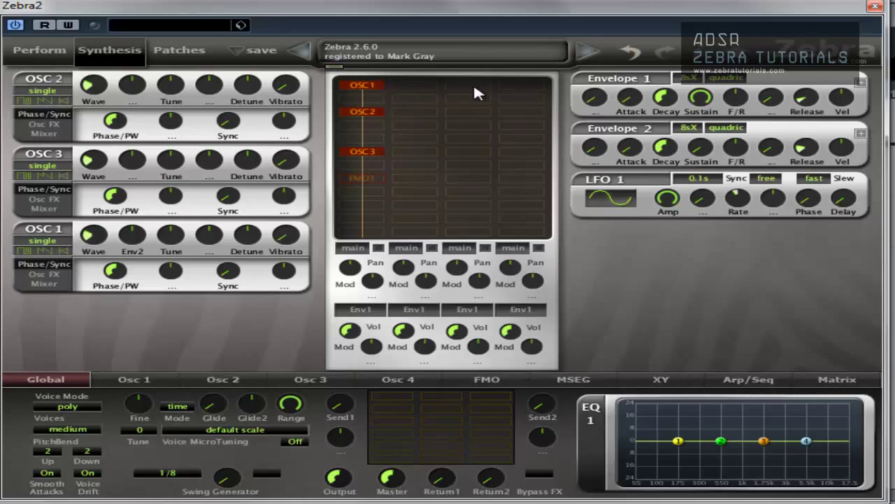
Step: Move OSC2 and OSC3 into lanes 2 and 3, remove FMO1, and add OSC4 in lane 4
right_click(367, 111)
drag(348, 110, 409, 93)
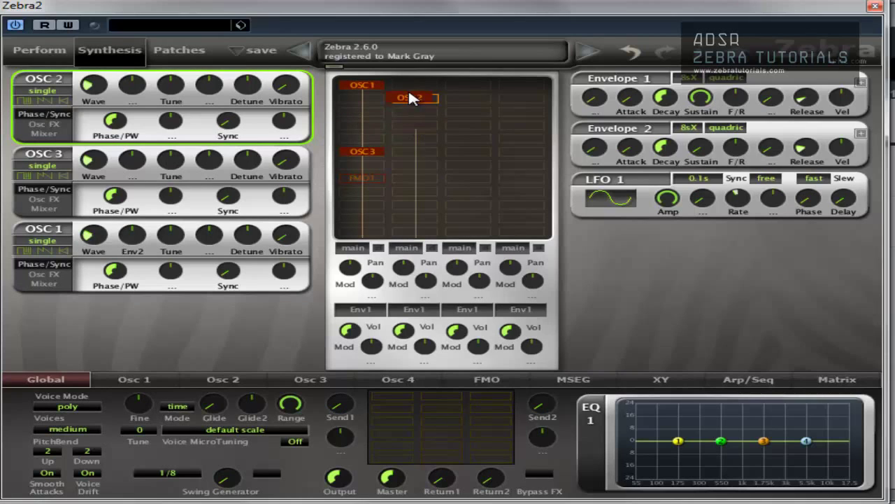
drag(371, 151, 471, 79)
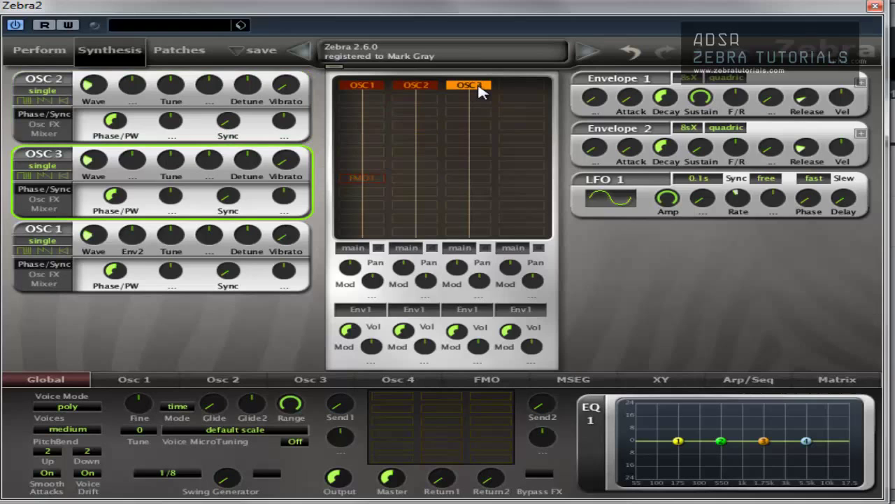
right_click(370, 177)
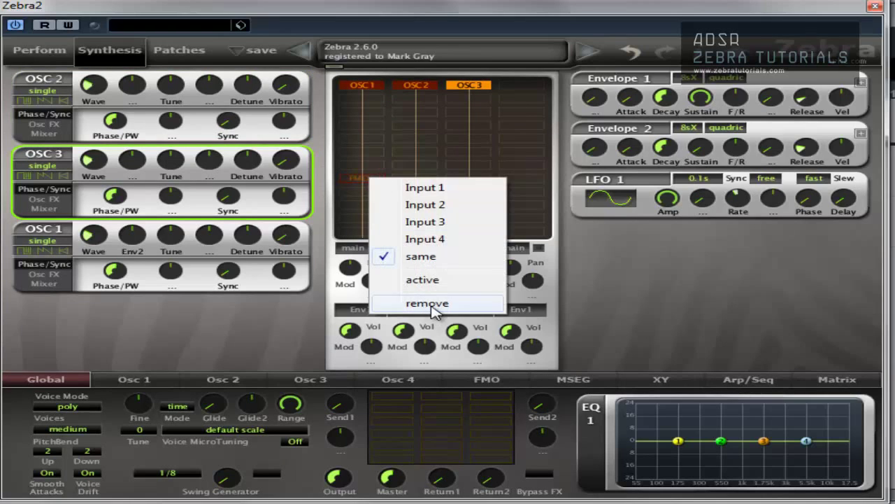
click(411, 302)
click(518, 85)
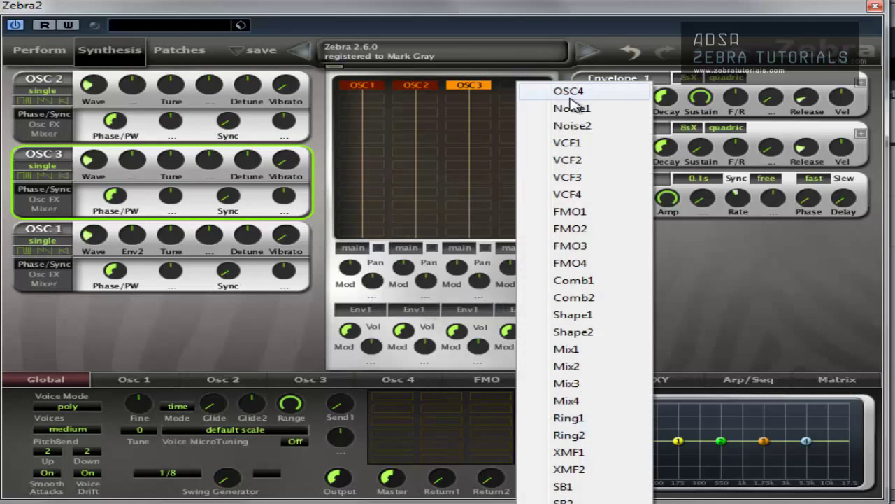
click(553, 90)
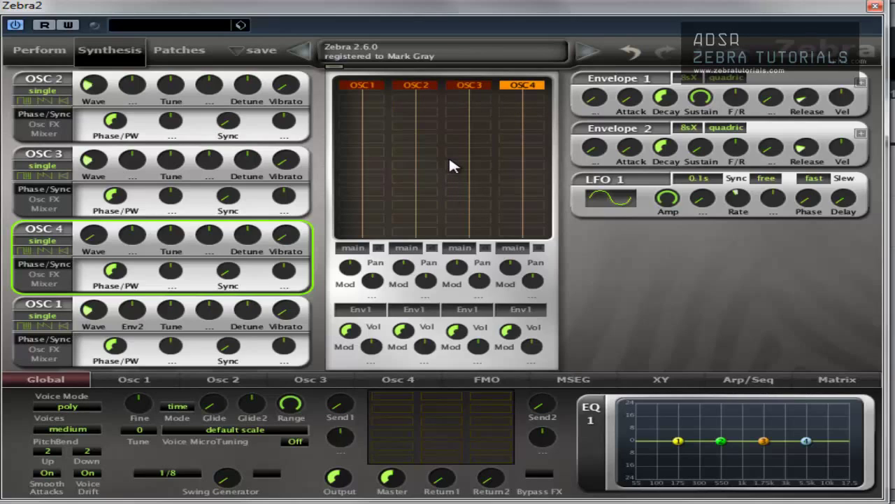
Step: Turn the Vol knobs of lanes 2, 3 and 4 down to 0.00
drag(402, 330, 478, 378)
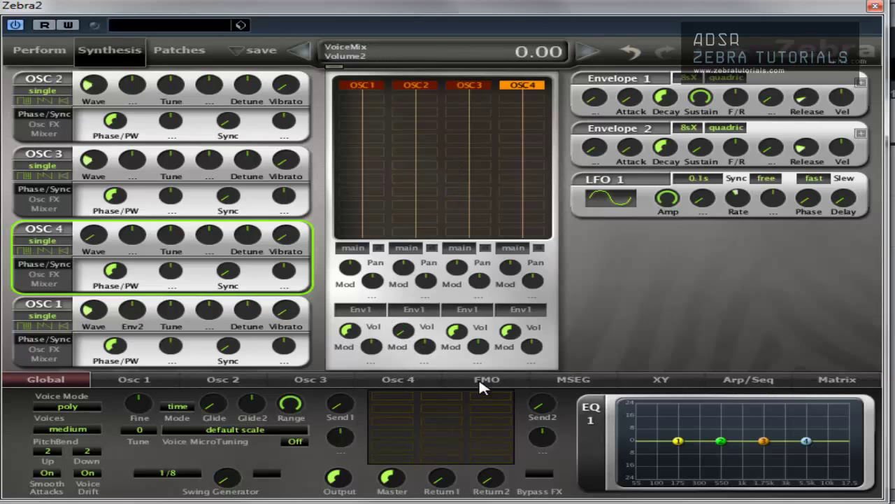
drag(456, 330, 529, 389)
drag(513, 339, 493, 478)
Step: Move the OSC 1 panel to the top and set OSC2 to dual wave mode
click(361, 85)
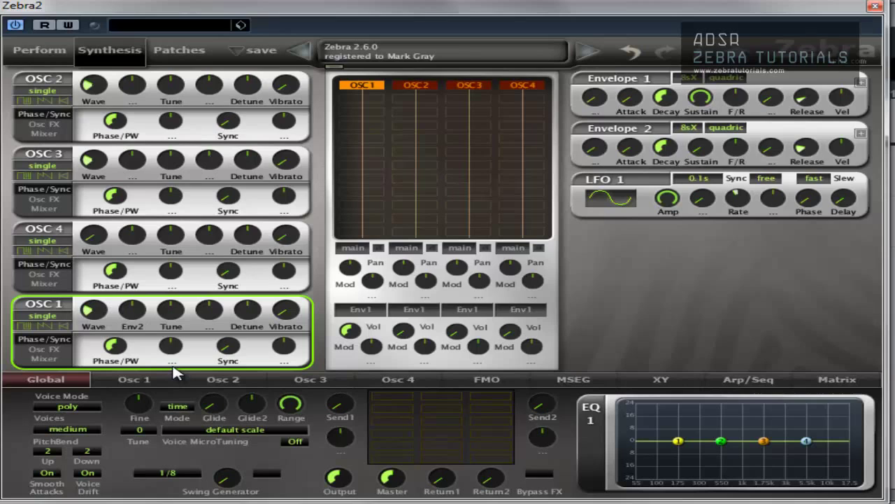
drag(173, 311, 168, 150)
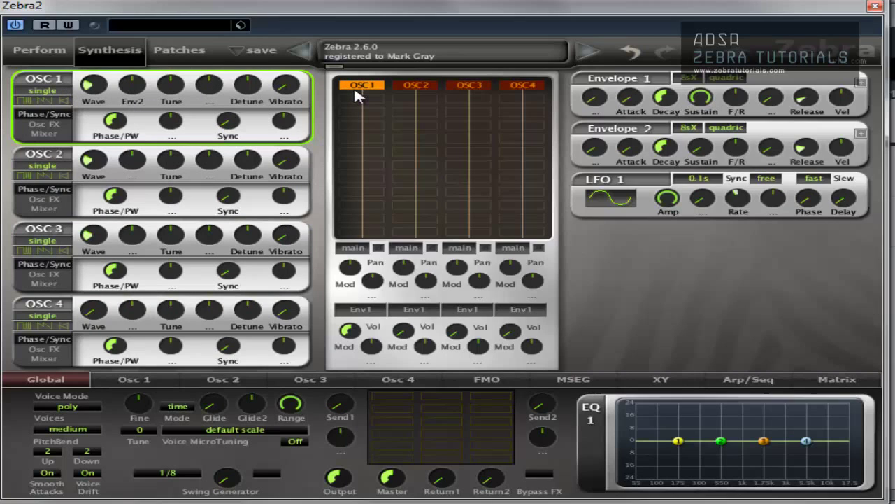
click(426, 84)
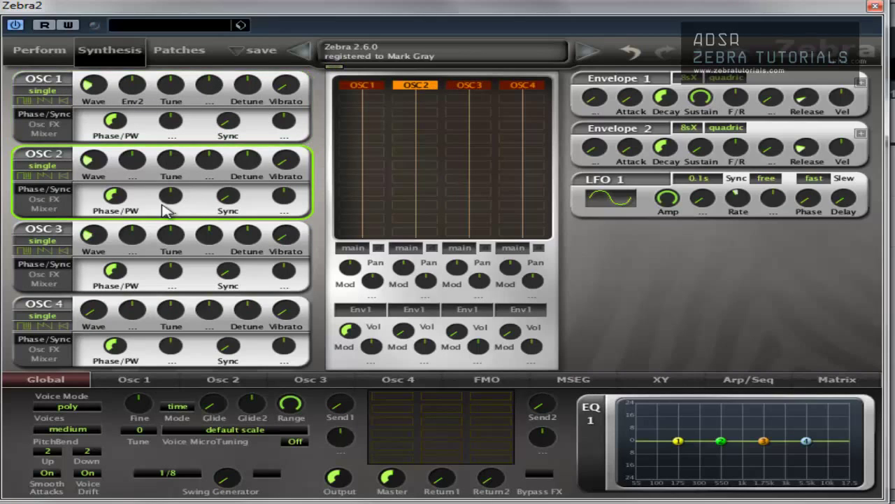
click(63, 173)
click(61, 196)
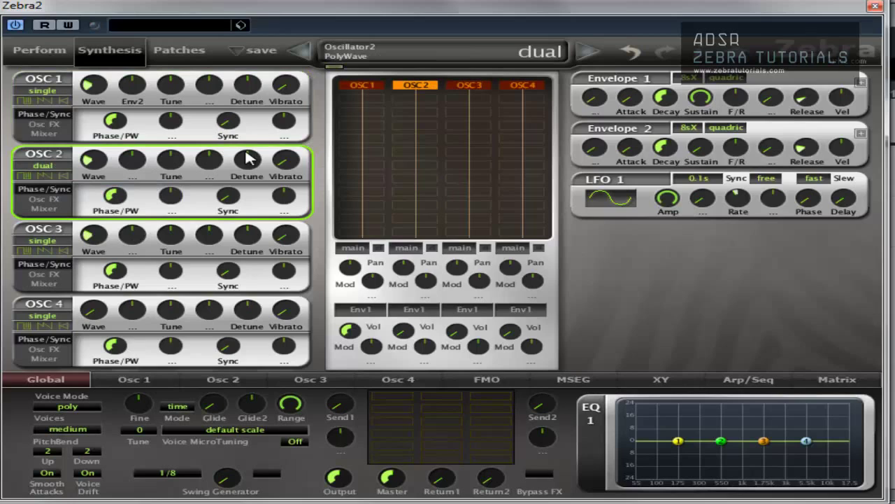
scroll(250, 146, up, 1)
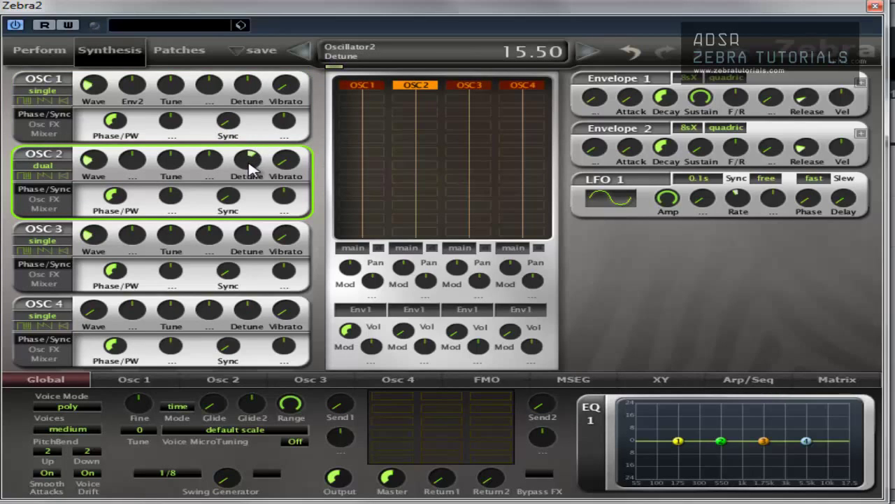
Step: Set OSC 3 to quad mode with negative detune and vibrato at 50
click(56, 251)
click(76, 291)
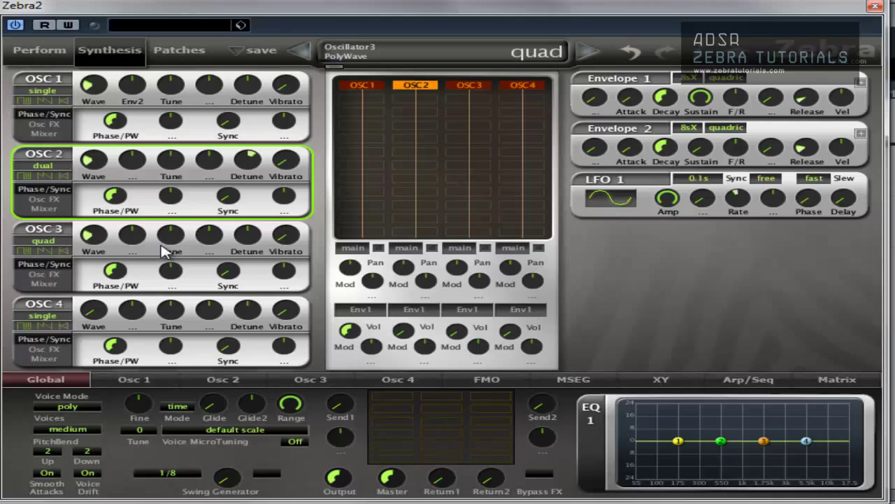
drag(255, 243, 238, 279)
drag(287, 246, 318, 161)
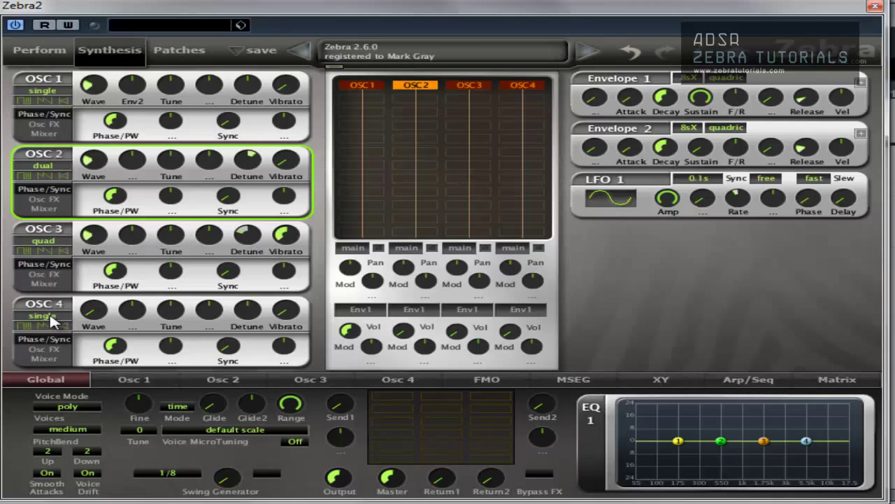
Step: Set OSC 4 to eleven mode with Detune -36 and Tune raised to 29.50
click(54, 326)
click(84, 378)
drag(247, 308, 273, 338)
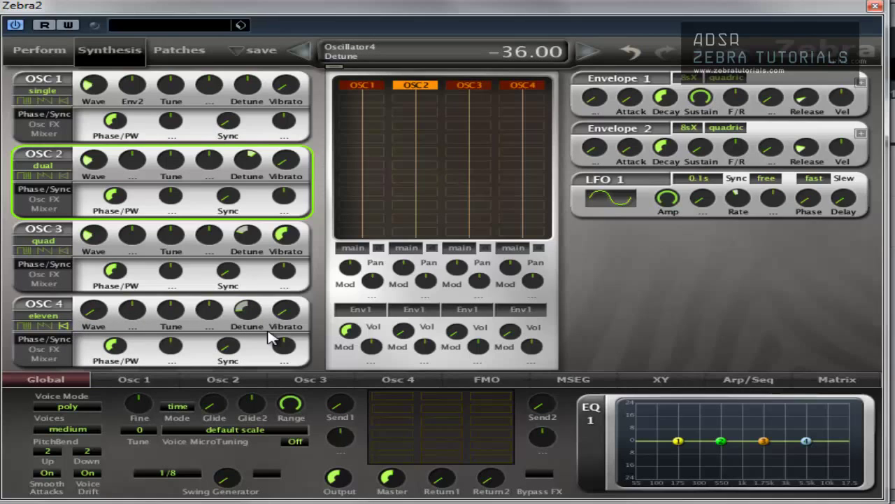
drag(173, 314, 174, 275)
click(378, 86)
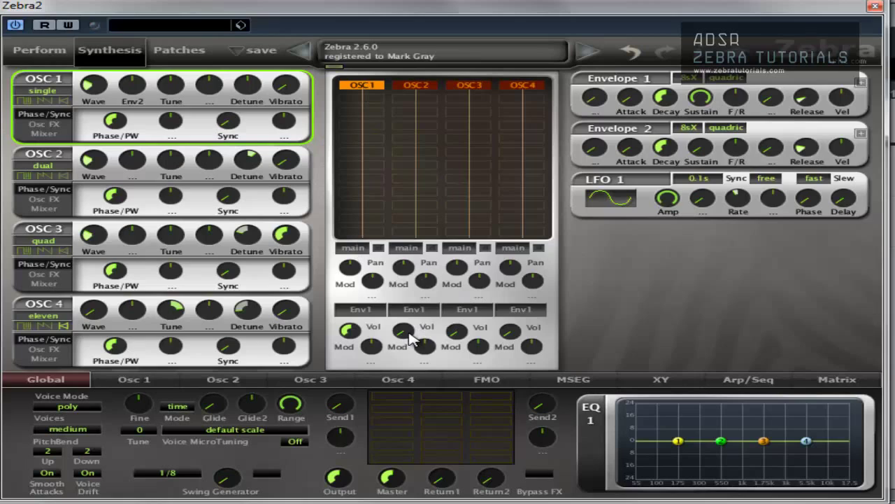
Step: Raise the OSC2 lane's mix volume and place VCF1 in the OSC2 lane slot
drag(410, 338, 409, 310)
click(415, 144)
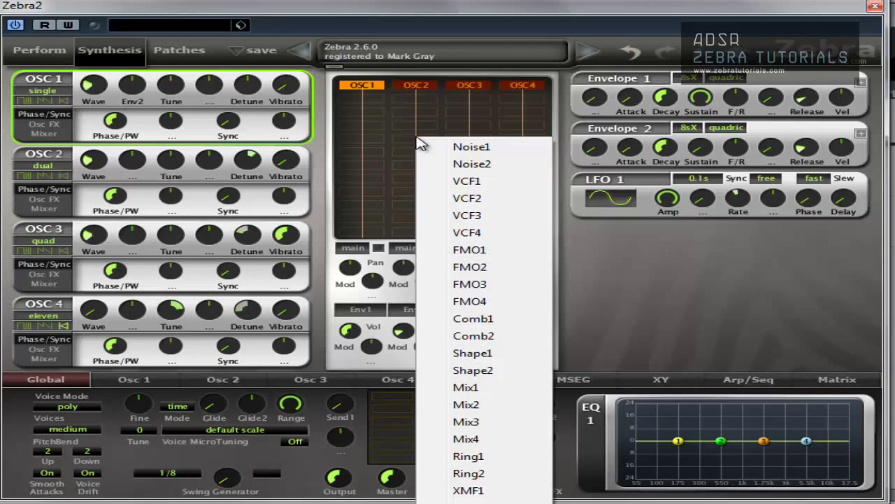
click(462, 178)
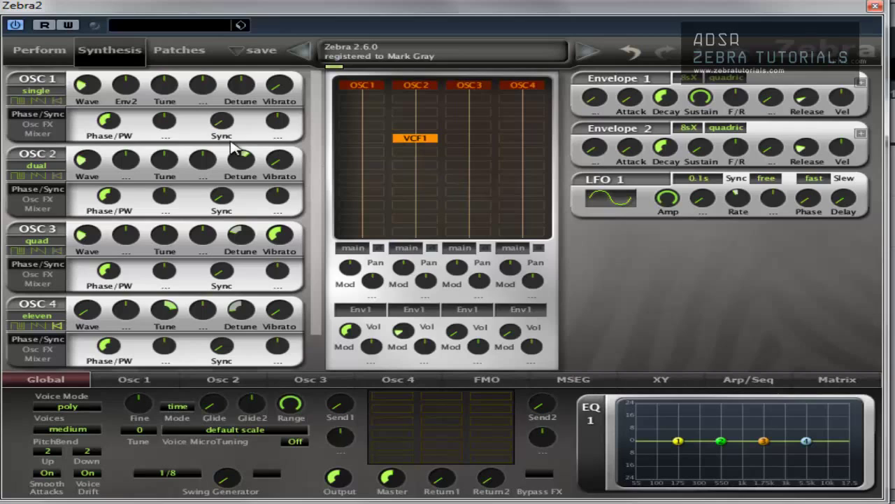
Step: Push VCF1 resonance to maximum and raise its cutoff to 108
scroll(317, 221, down, 1)
scroll(317, 221, down, 5)
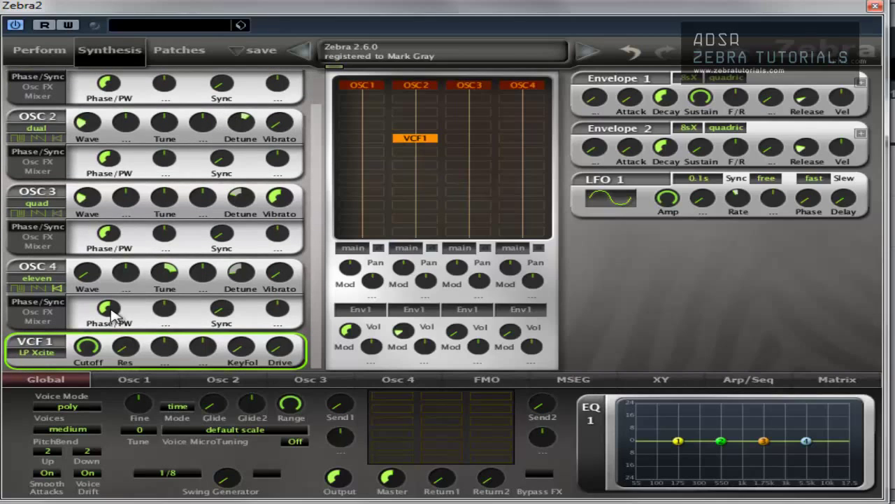
drag(87, 346, 75, 404)
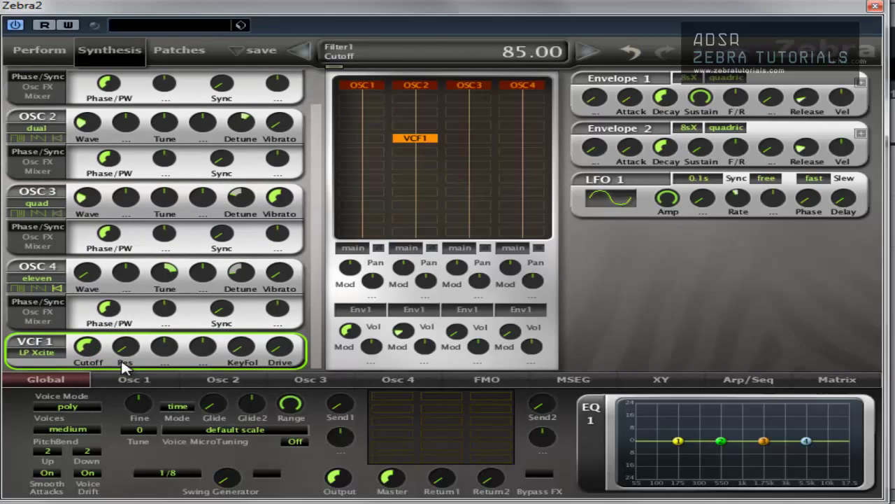
drag(126, 345, 86, 129)
drag(87, 350, 91, 338)
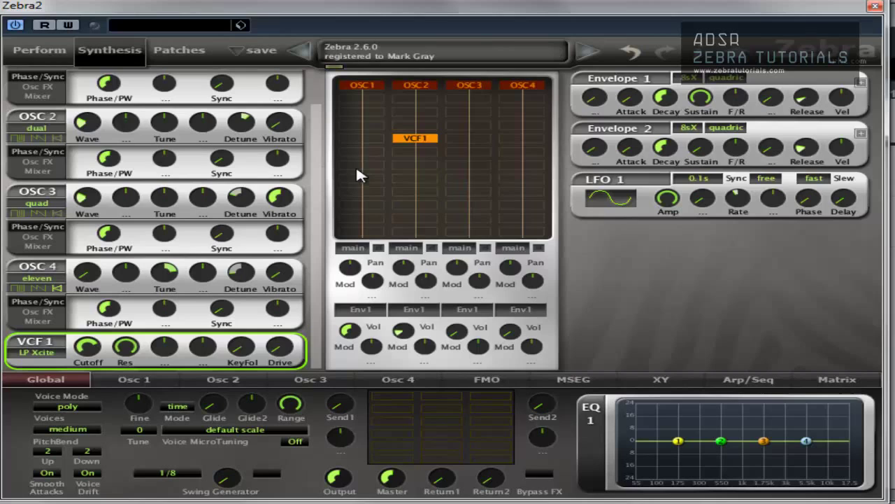
Step: Switch off the VCF1 module in the grid so it appears faded
right_click(424, 141)
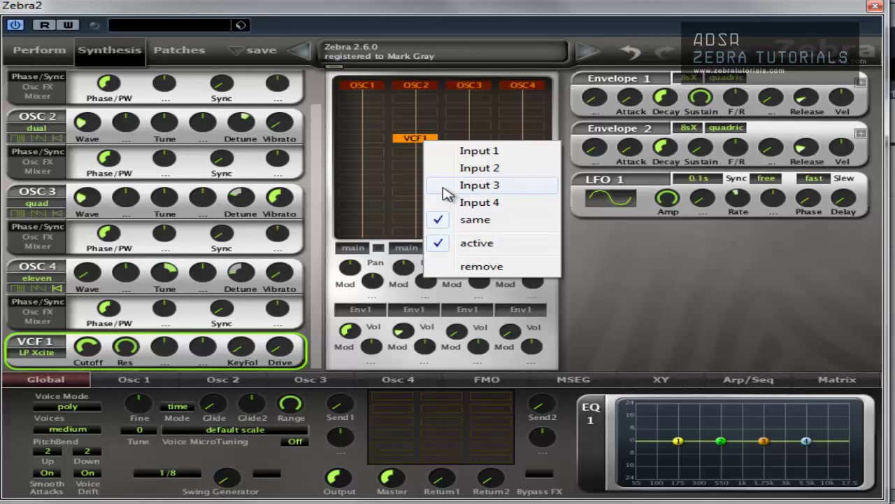
click(399, 153)
click(399, 153)
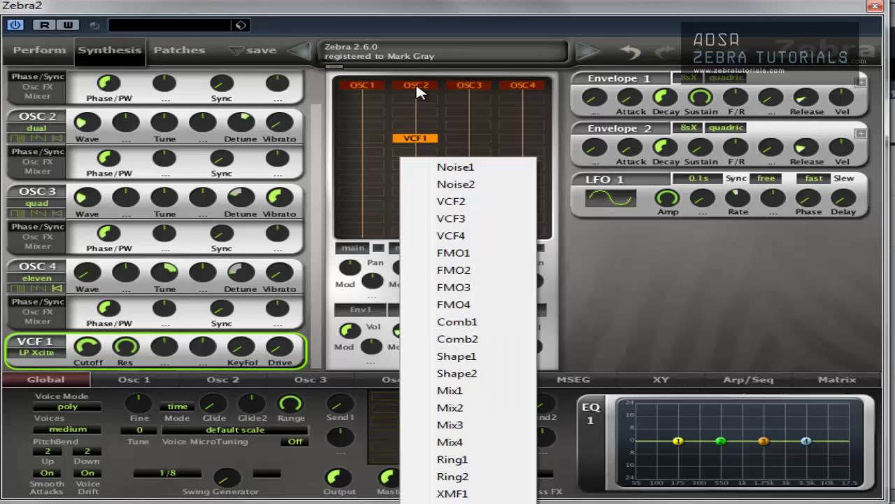
click(416, 81)
click(414, 140)
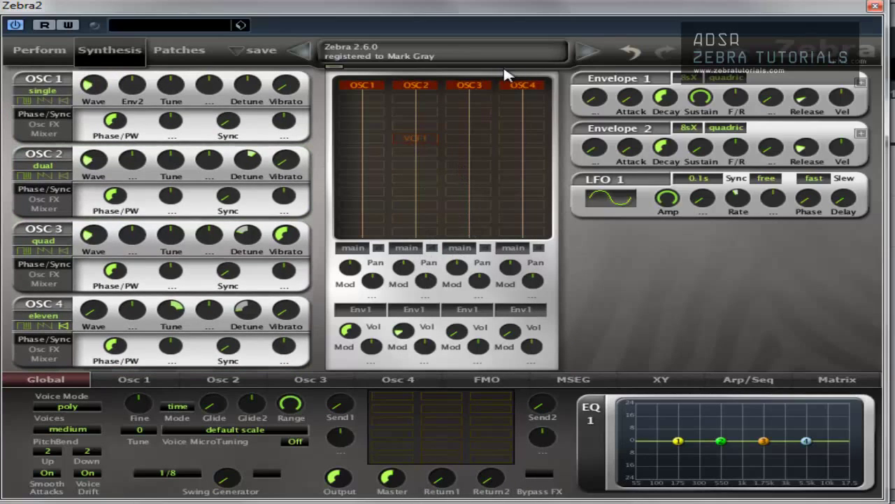
Step: Select OSC3, raise its lane volume, and set OSC1's volume to 0 and OSC4's to 12
click(467, 82)
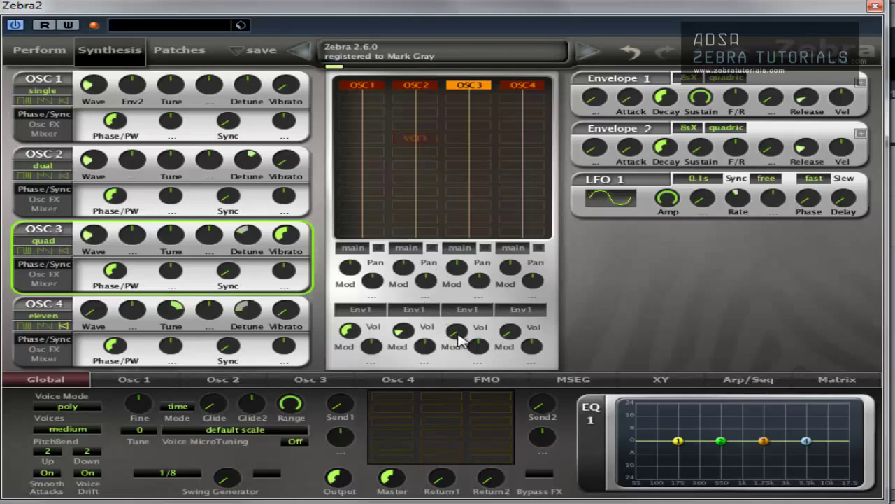
drag(459, 340, 449, 300)
drag(350, 327, 366, 267)
drag(516, 339, 521, 297)
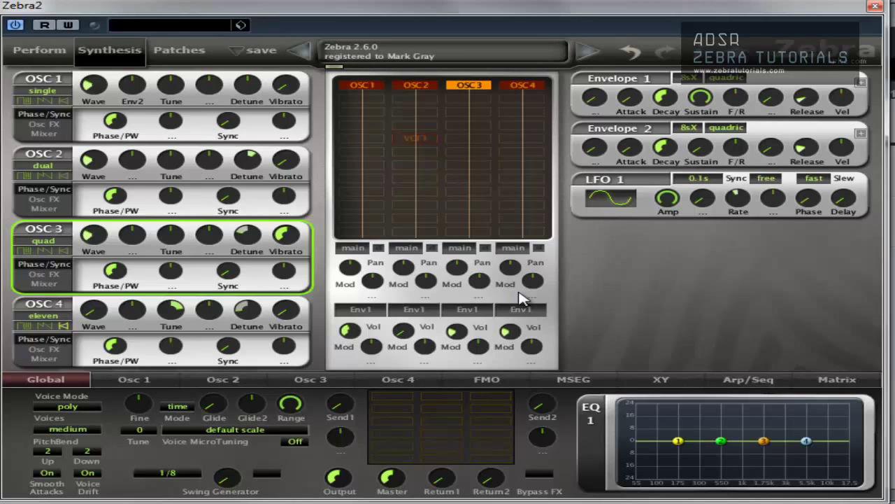
Step: Set the OSC2 column's Env1 Vol knob to about 31
mouse_move(404, 325)
drag(403, 325, 406, 288)
Step: Reselect VCF1 and step its input through Input 1 and 2 to Input 3 (OSC3)
click(426, 138)
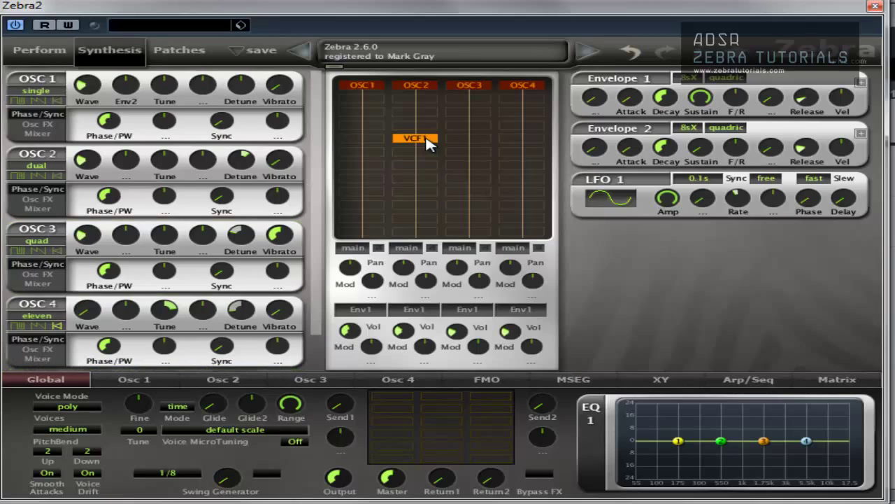
right_click(412, 143)
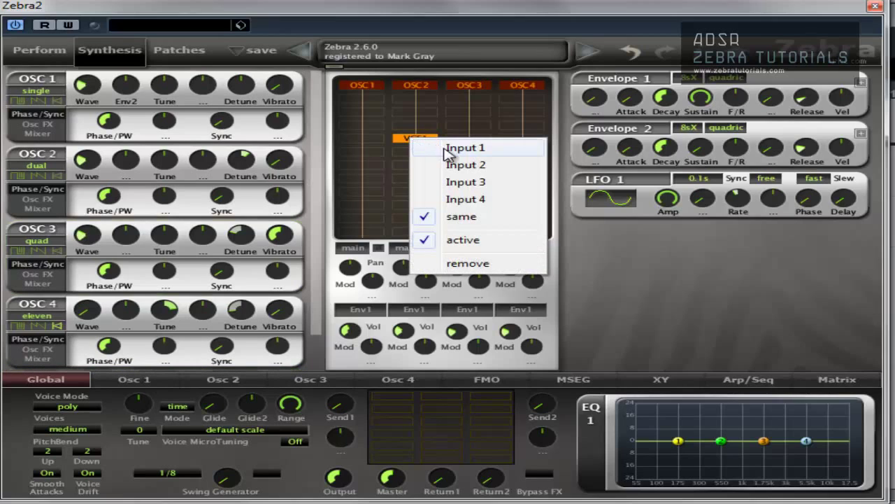
click(448, 150)
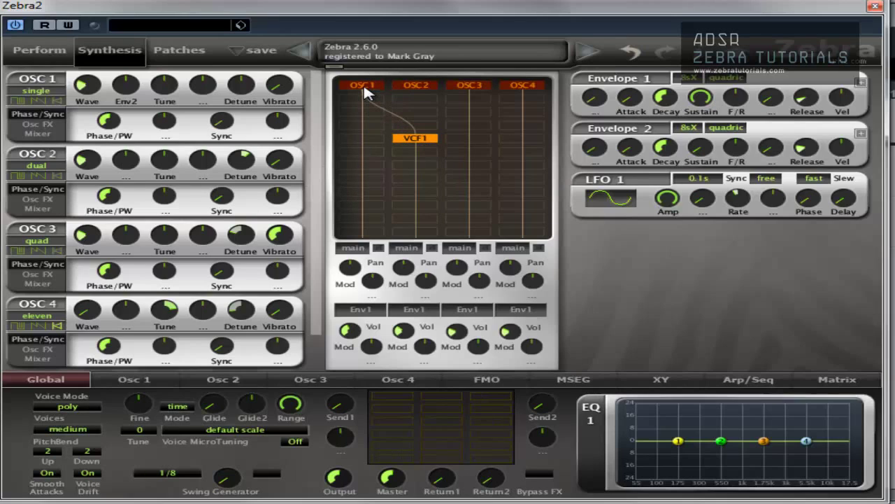
right_click(413, 142)
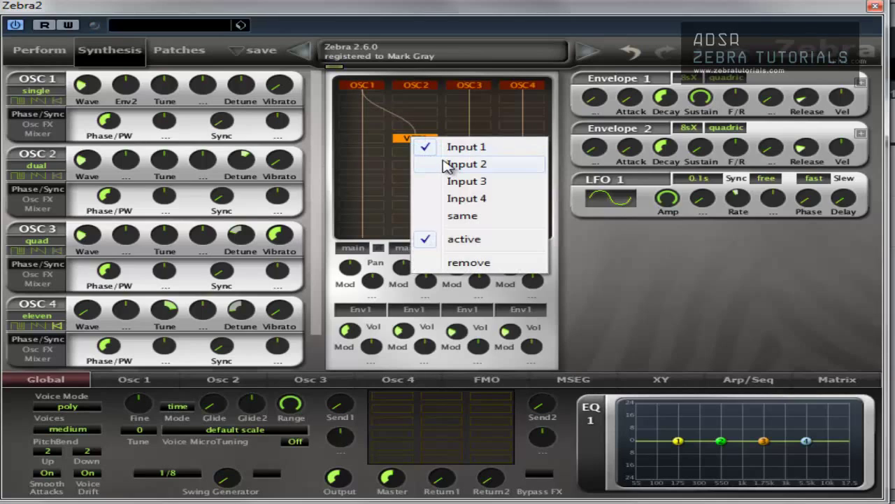
click(443, 164)
right_click(424, 147)
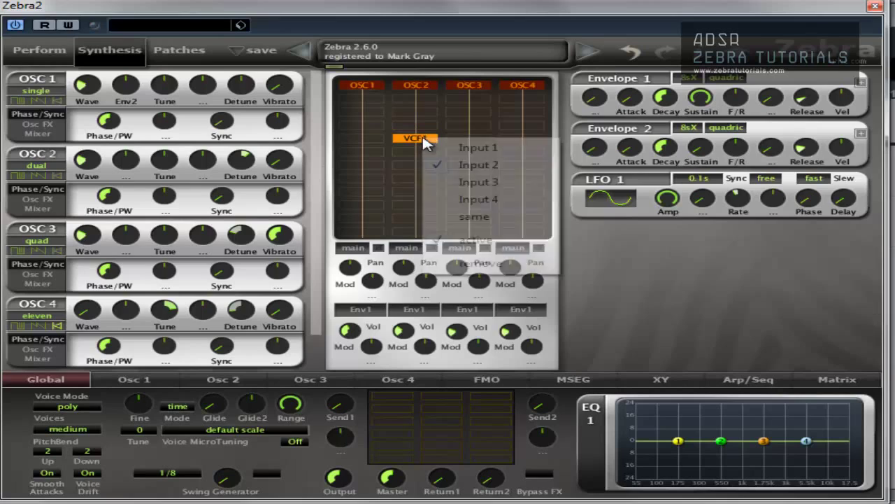
click(464, 181)
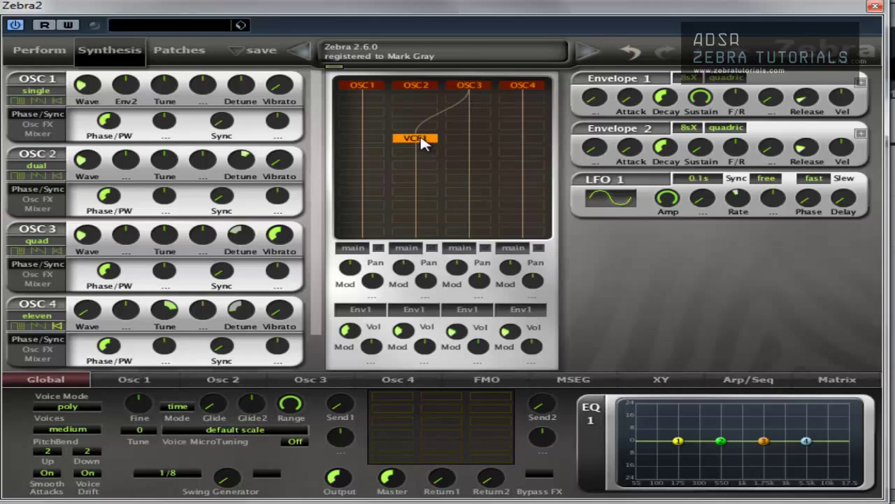
Step: Turn the OSC1, OSC2 and OSC4 lane volumes to 0 and lower VCF1 cutoff to about 47
scroll(315, 184, down, 1)
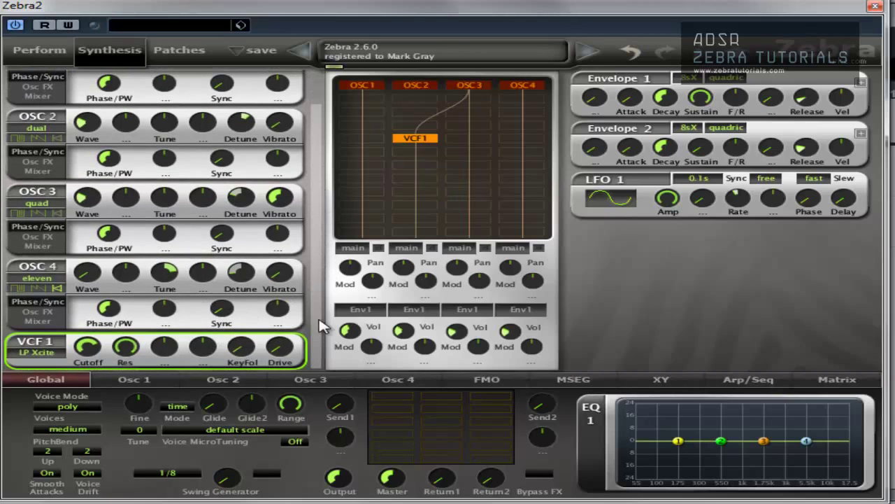
drag(403, 330, 326, 399)
drag(510, 330, 502, 344)
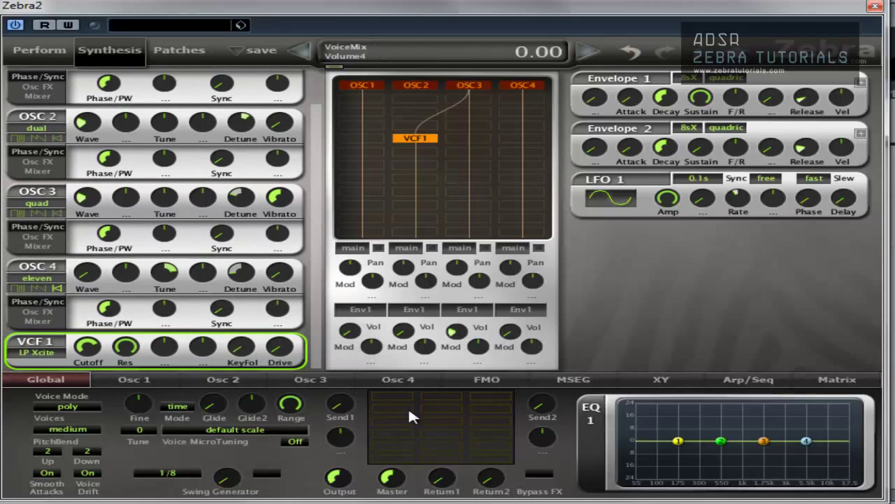
drag(88, 348, 67, 407)
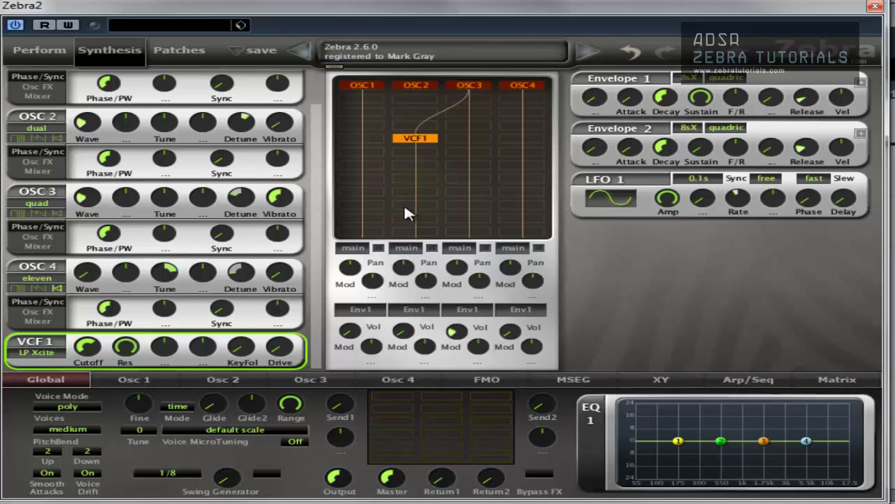
Step: Bring the OSC2 lane volume back to 27.50 and lower cutoff further, leaving the slot below VCF1 empty
drag(406, 341, 407, 296)
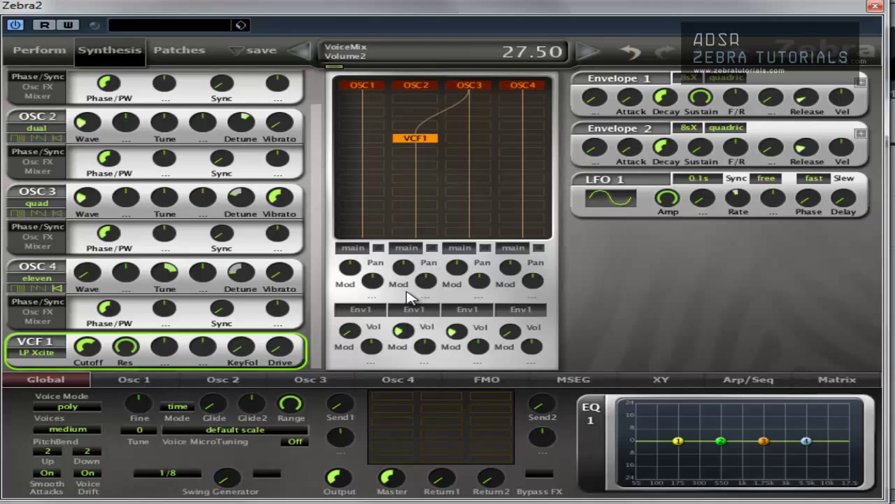
drag(87, 347, 73, 364)
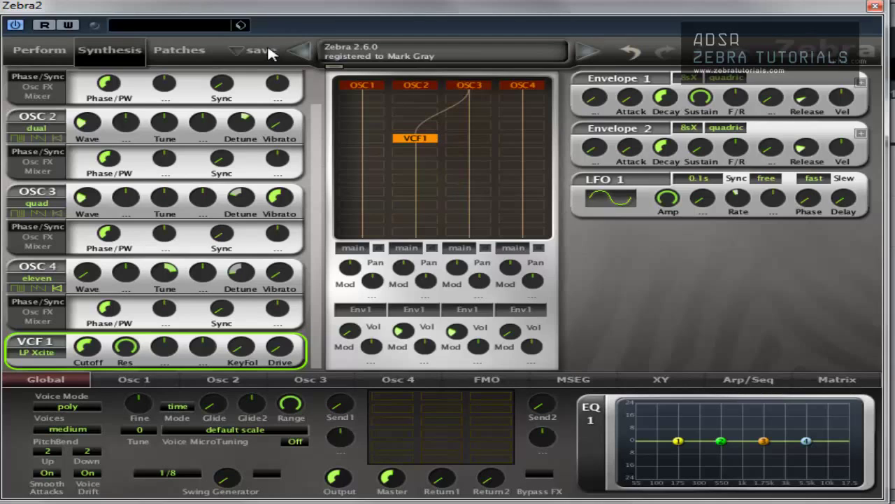
click(399, 160)
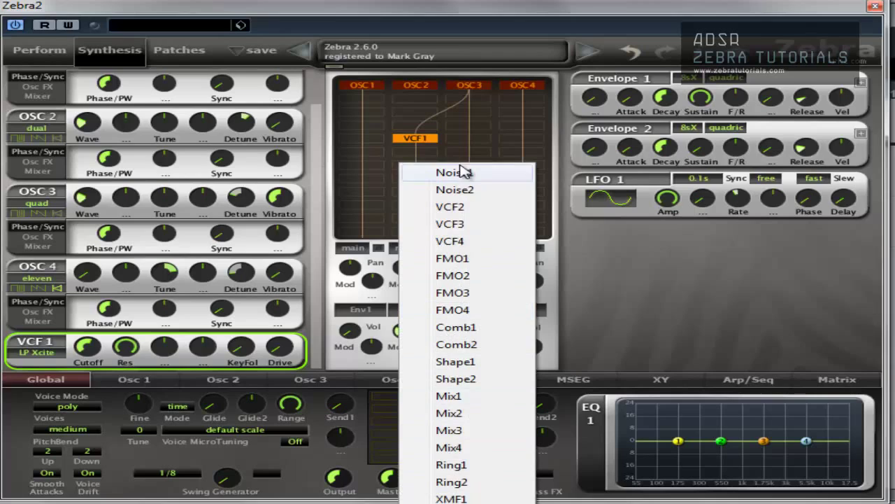
click(598, 272)
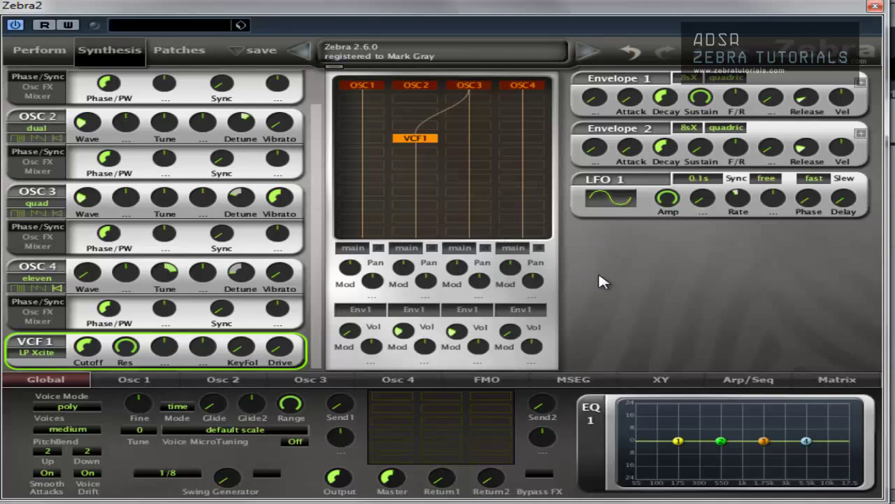